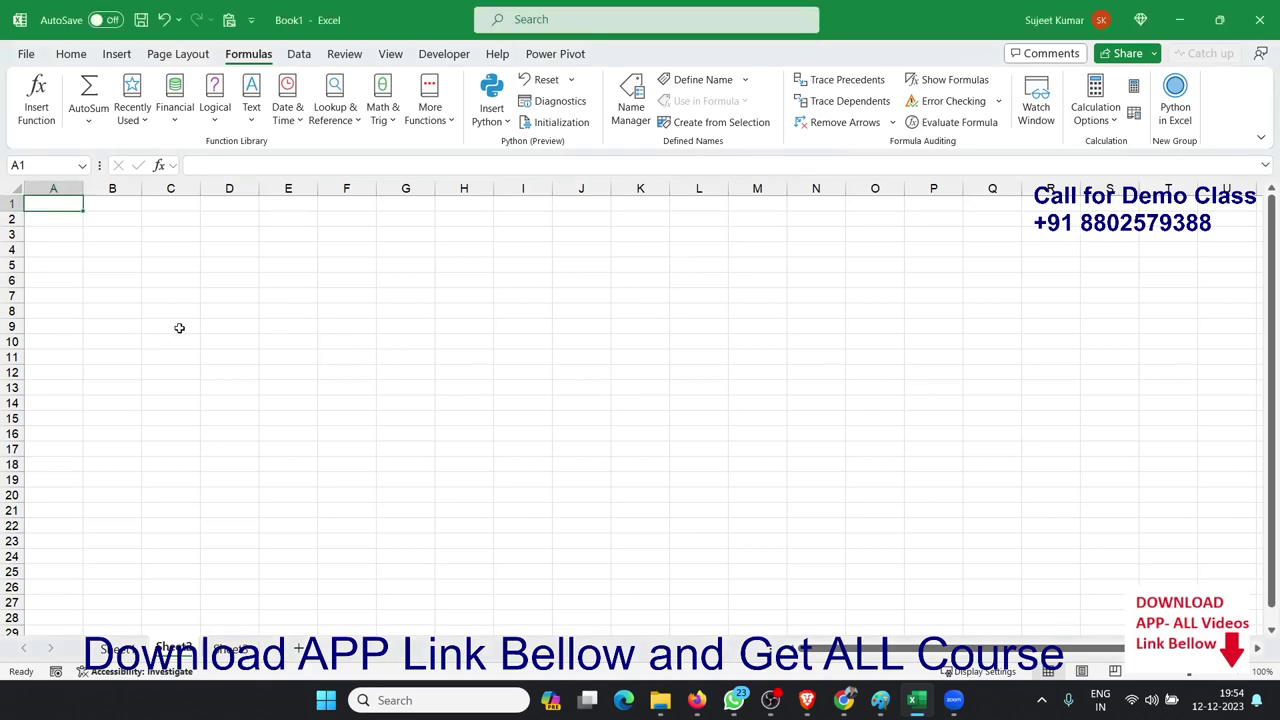
- Select cell B4, then open the File backstage Home page with its templates and recent files
scroll(180, 329, up, 3)
click(160, 287)
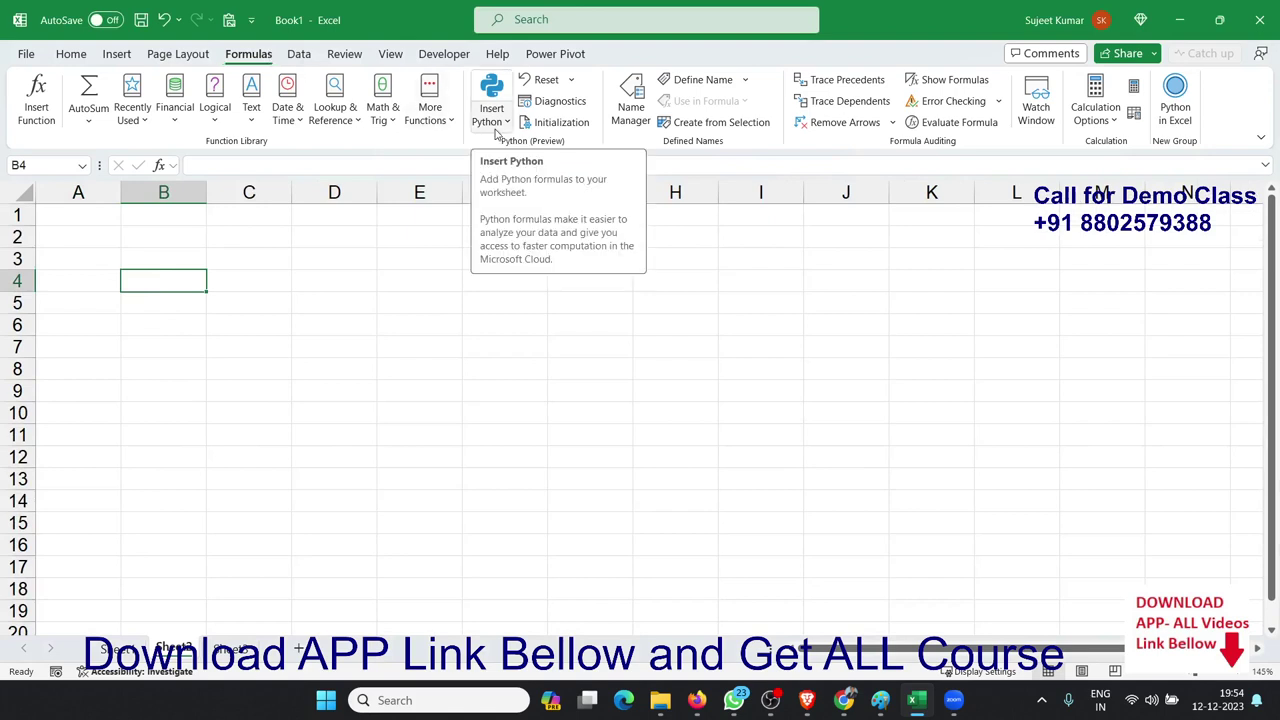
click(27, 55)
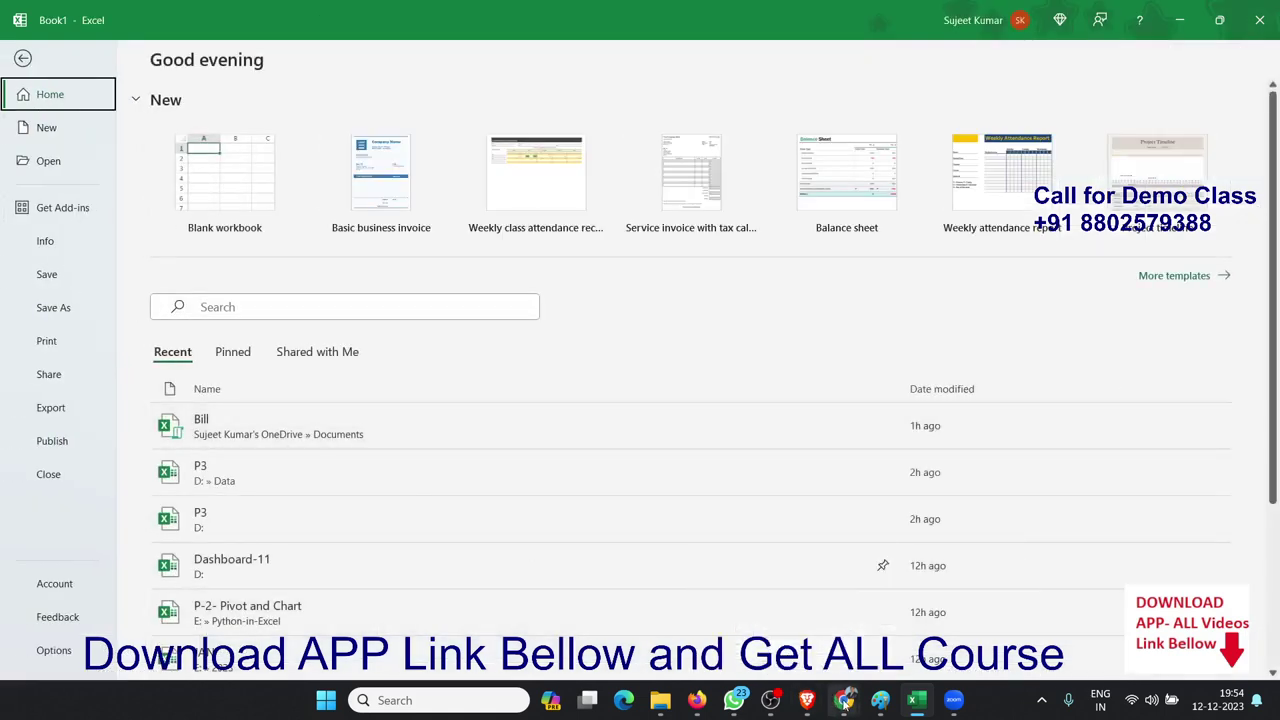
- Scroll through the Microsoft 365 Insider program page in Chrome, then minimize the browser
mouse_move(844, 700)
click(906, 647)
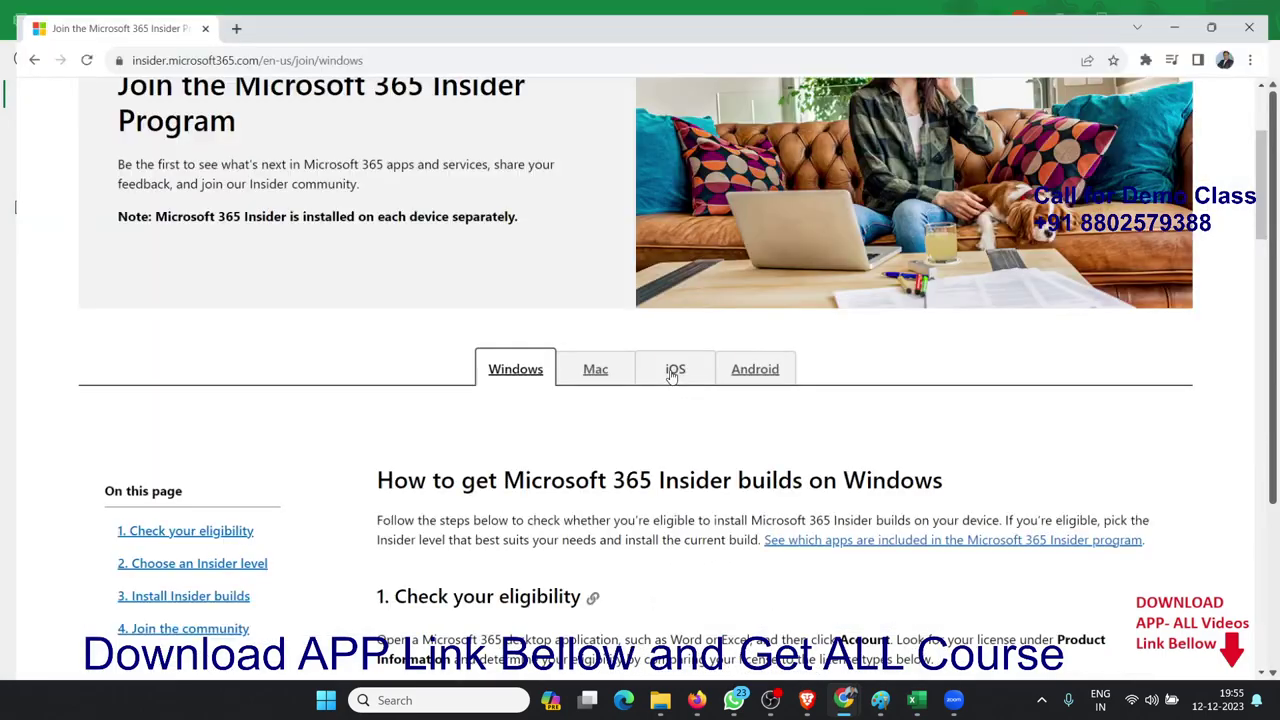
scroll(515, 348, up, 3)
scroll(515, 348, down, 2)
scroll(515, 348, down, 4)
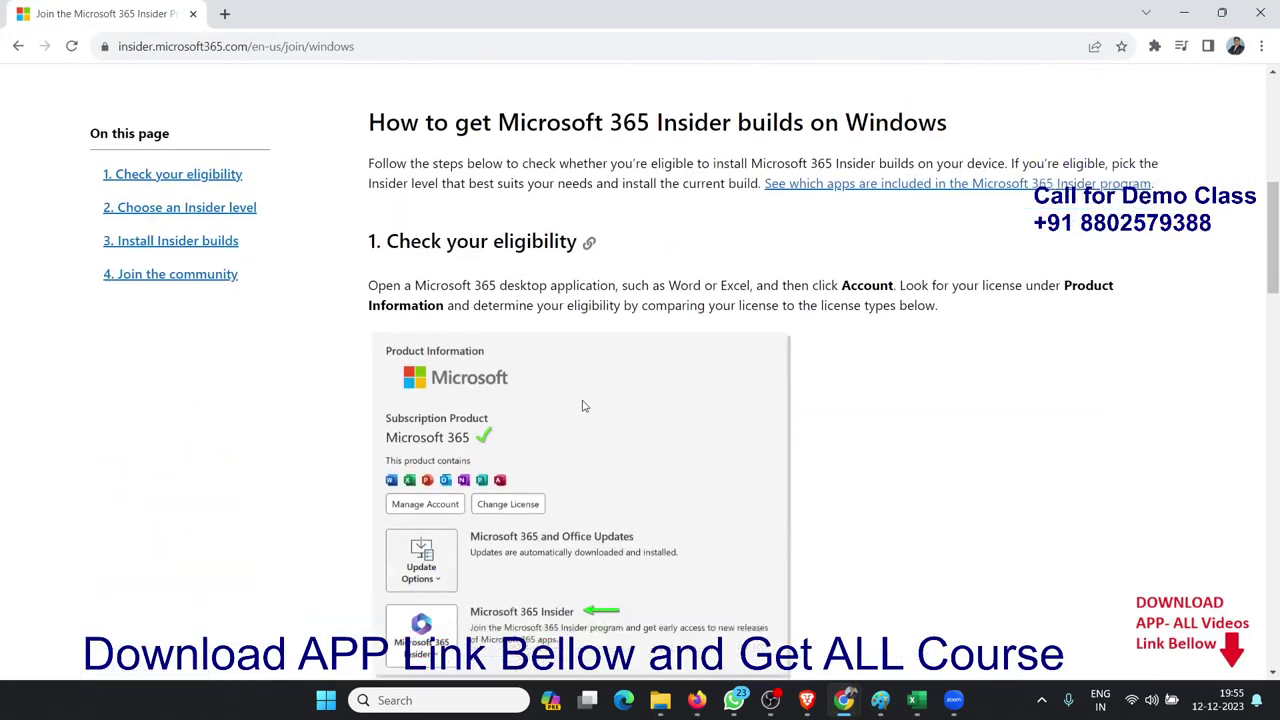
scroll(550, 375, down, 4)
scroll(583, 401, down, 5)
scroll(584, 401, down, 4)
scroll(584, 401, down, 4)
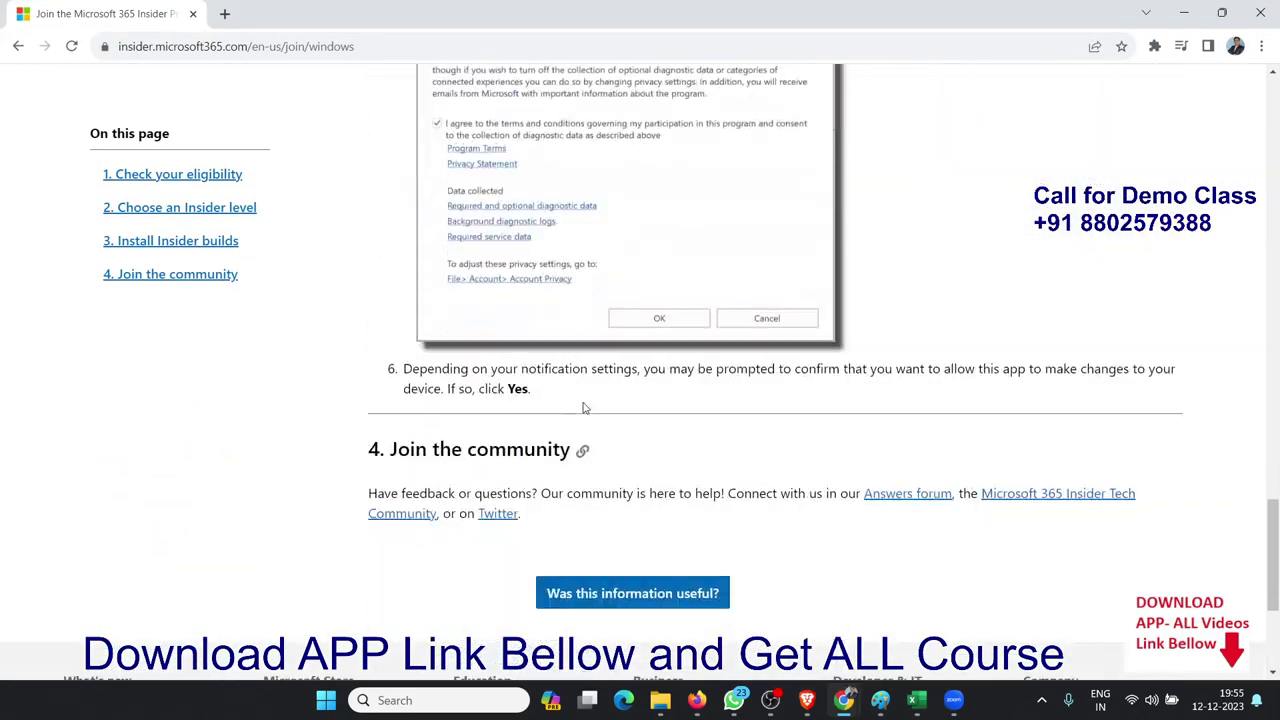
scroll(584, 401, down, 1)
scroll(585, 408, up, 1)
scroll(585, 408, up, 5)
scroll(585, 406, up, 5)
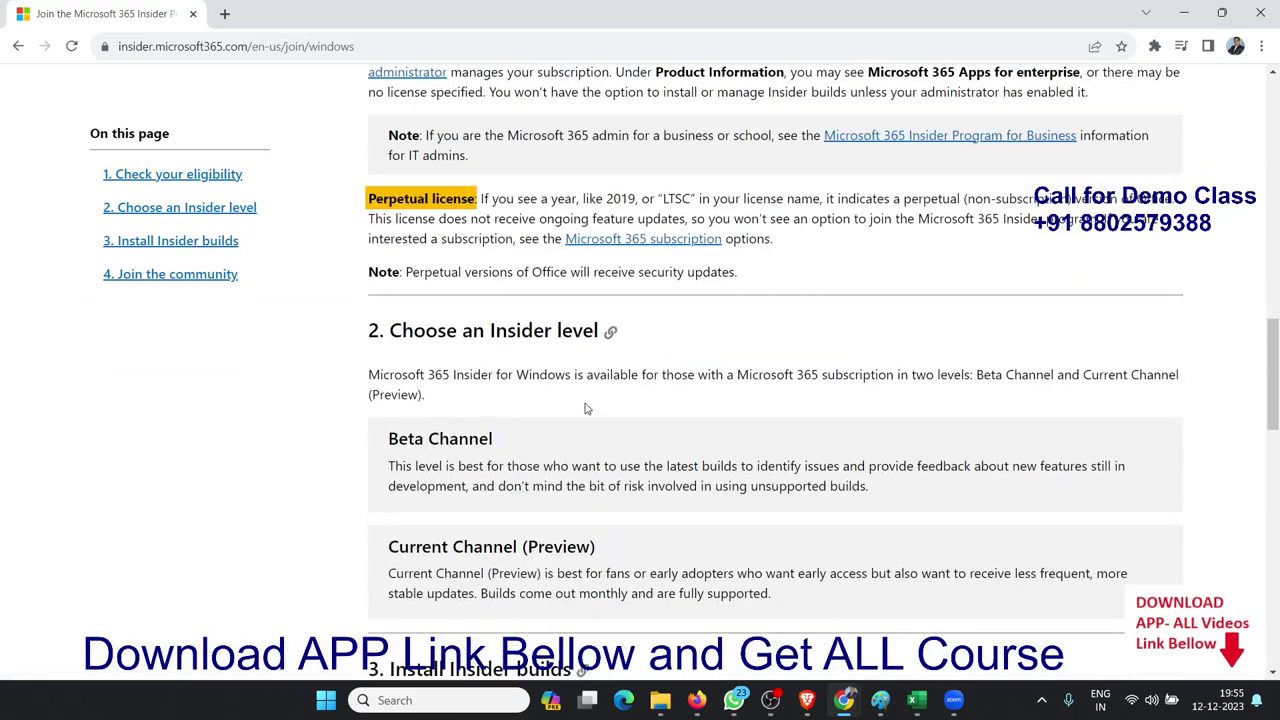
scroll(586, 405, up, 5)
scroll(587, 403, up, 5)
scroll(587, 403, up, 1)
scroll(587, 405, up, 2)
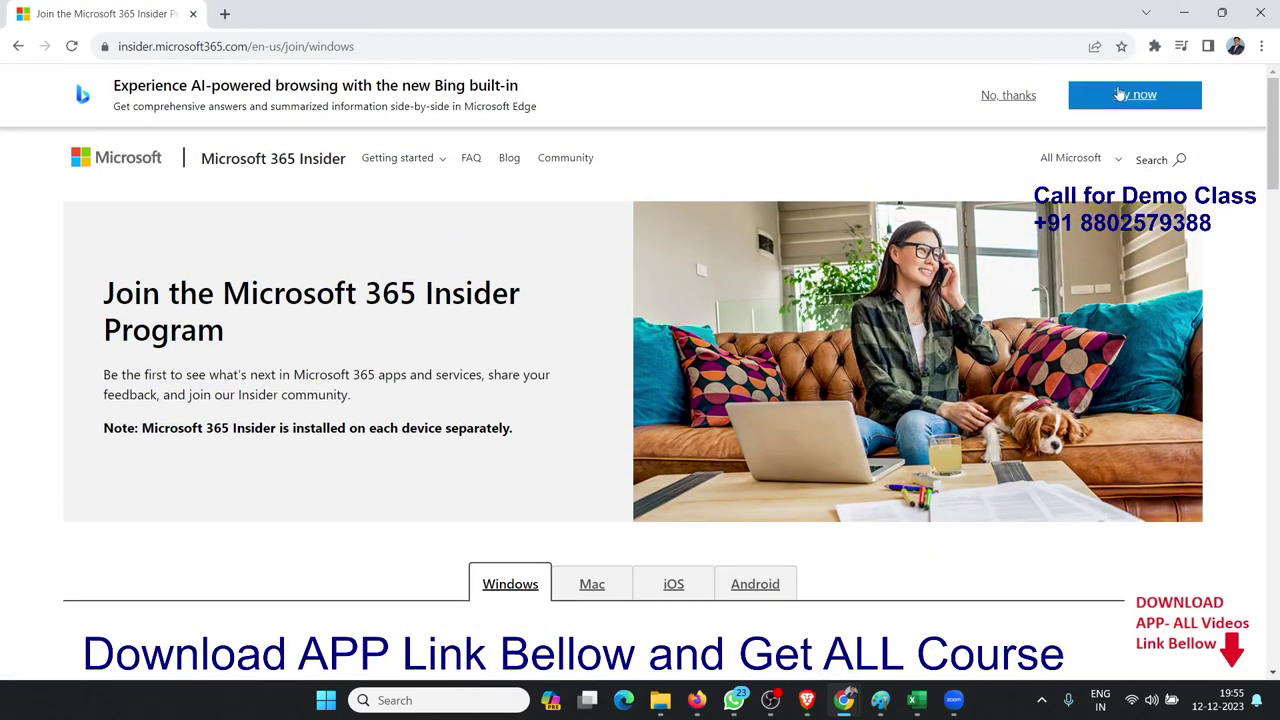
click(1184, 26)
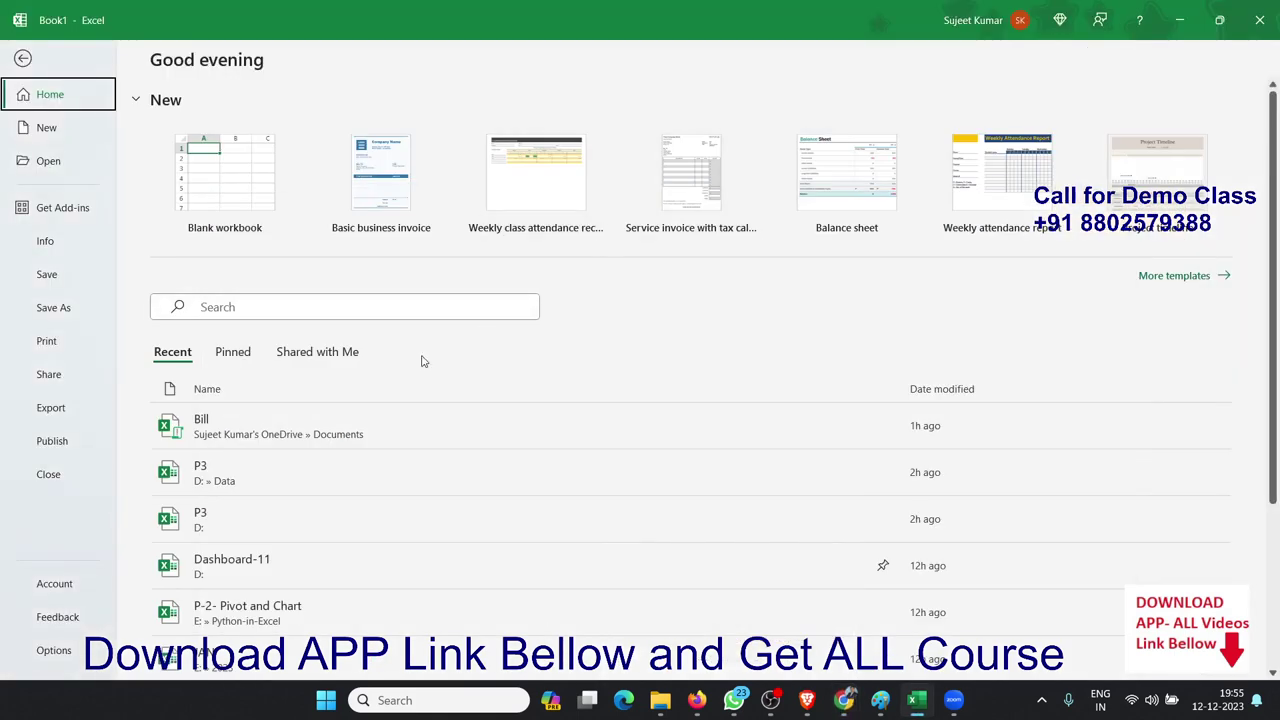
- Turn cell B4 into a Python cell and enter 'import numpy as np'
click(23, 58)
text(`)
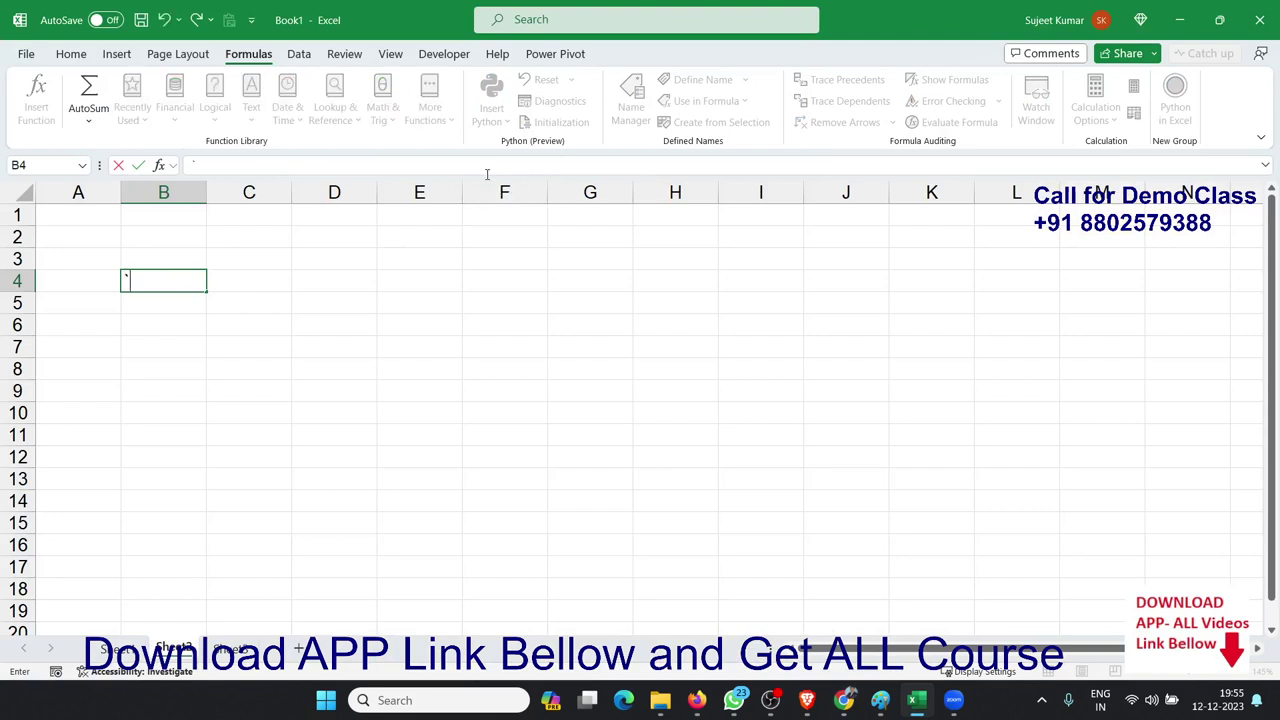
key(Escape)
click(491, 95)
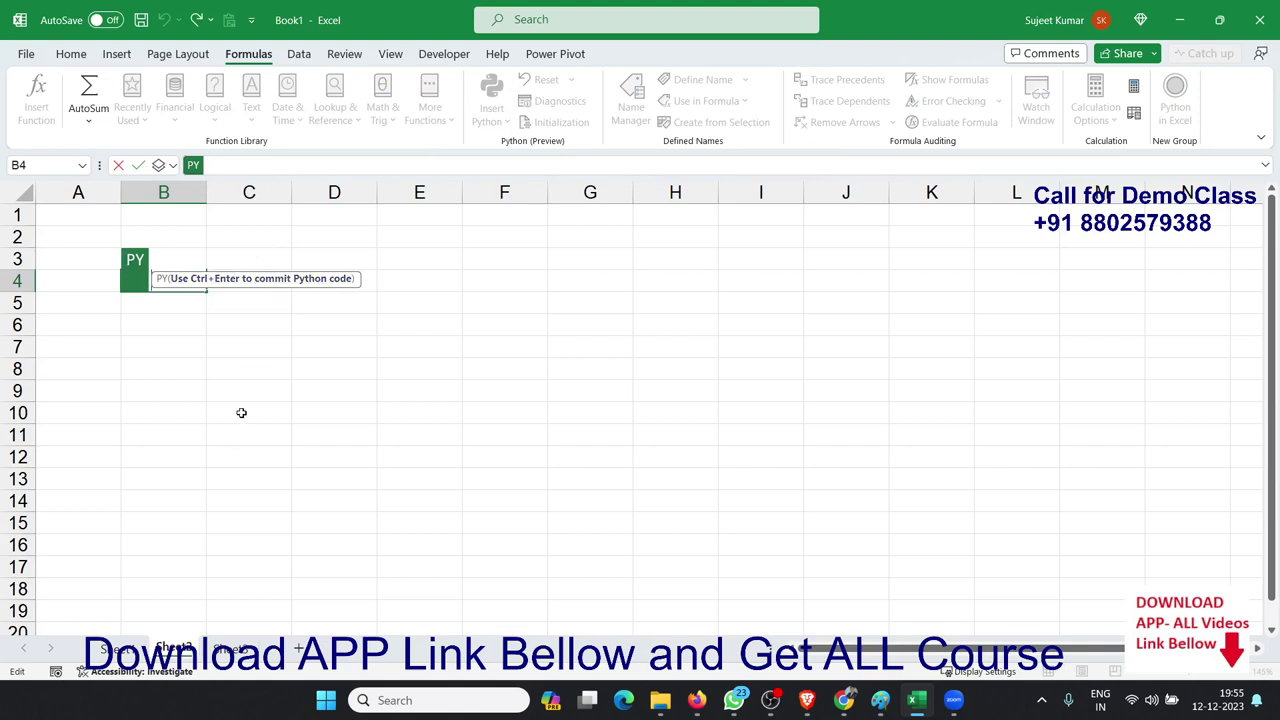
text(imp)
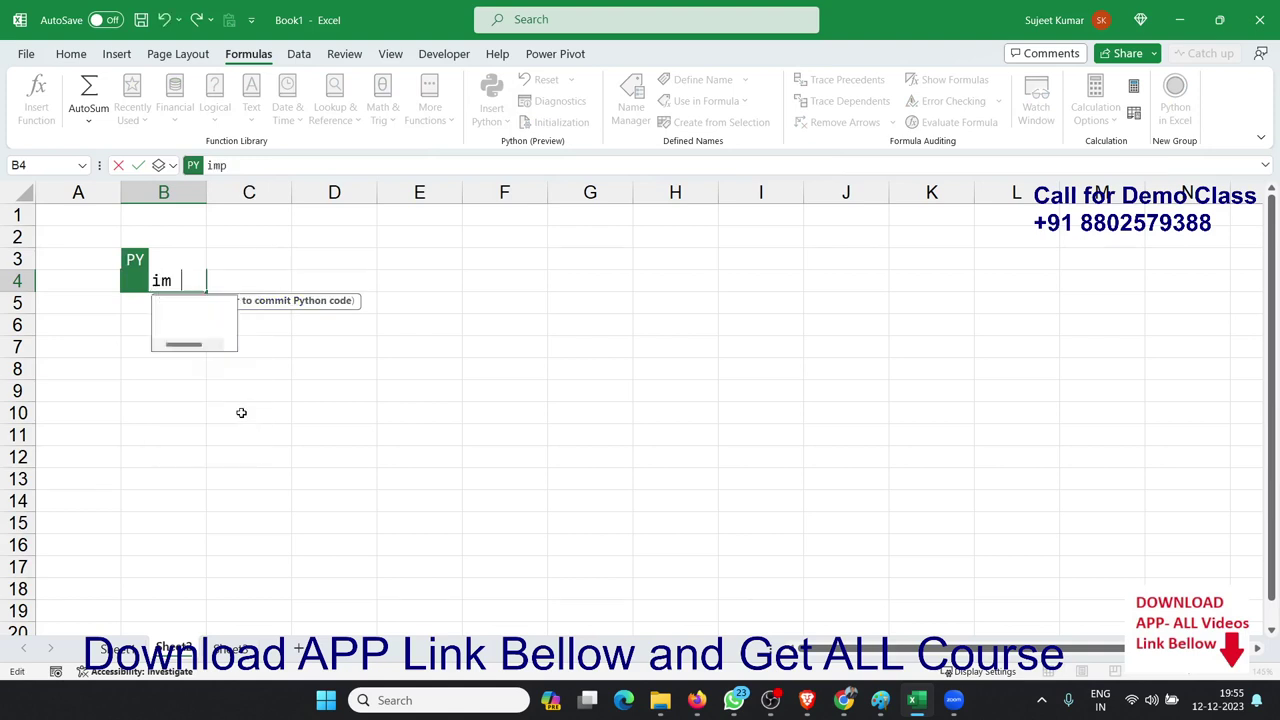
text(ort)
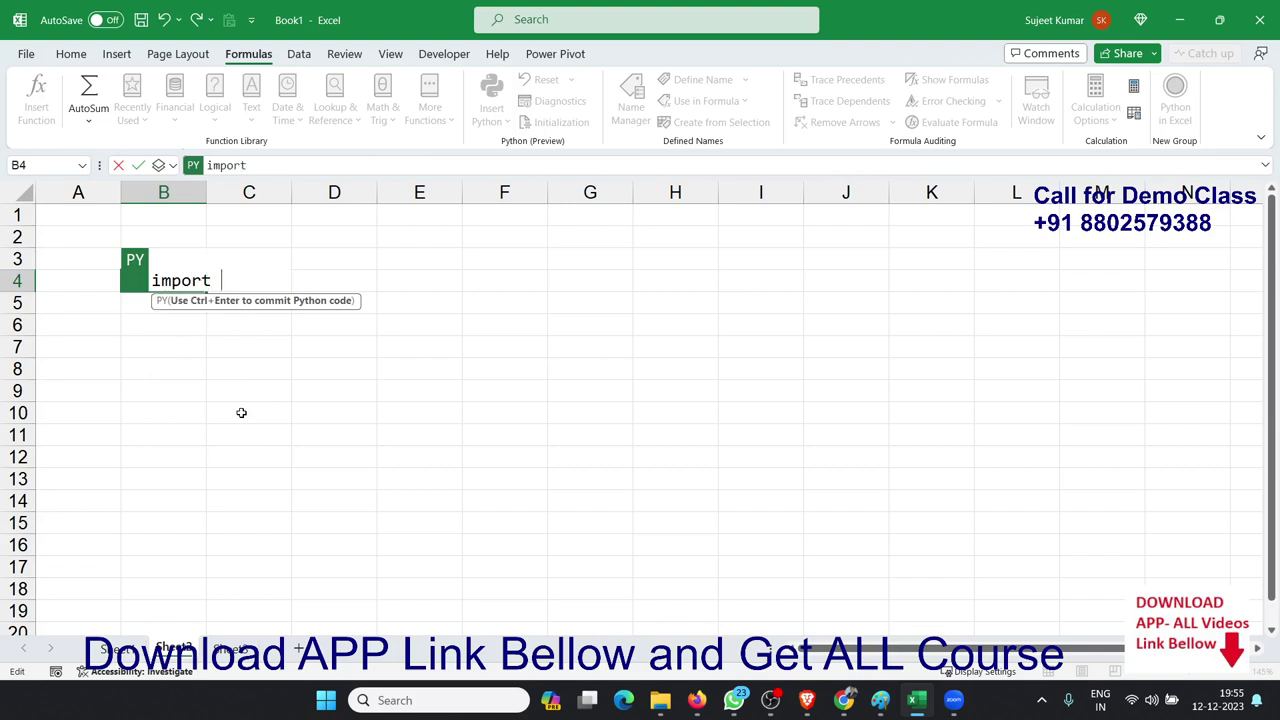
text( num)
key(Down)
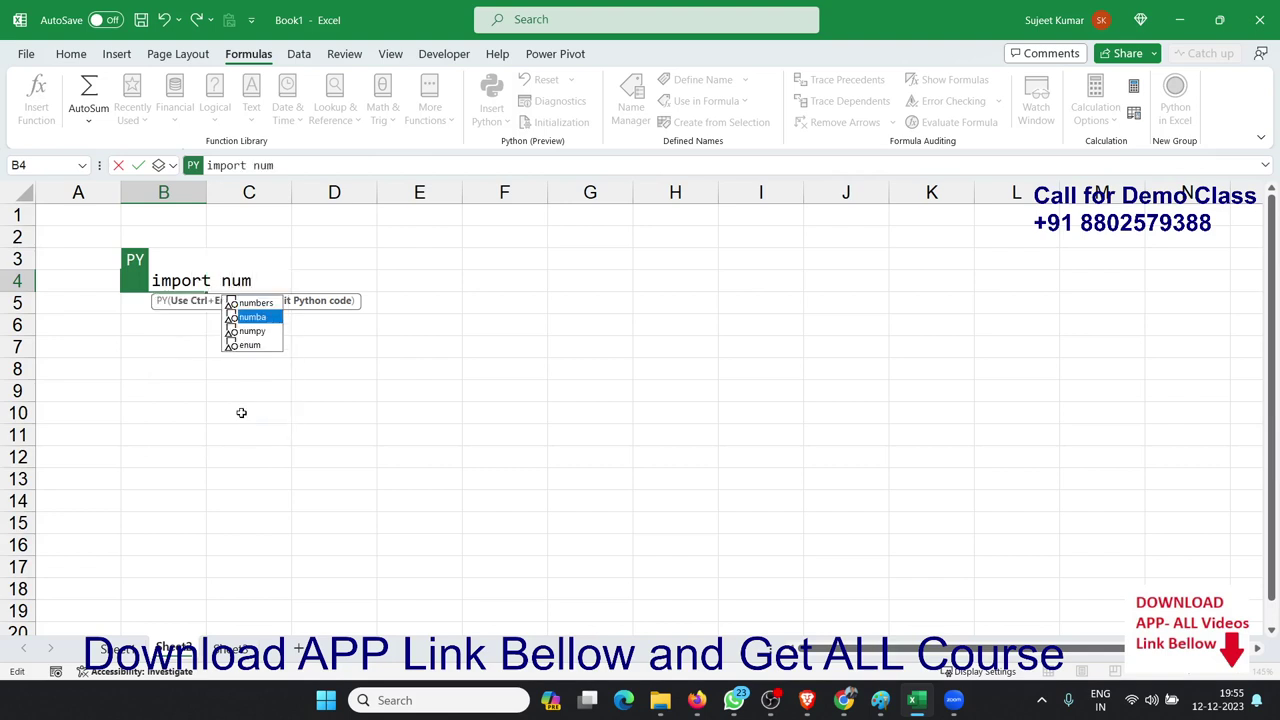
key(Down)
key(Tab)
text(as )
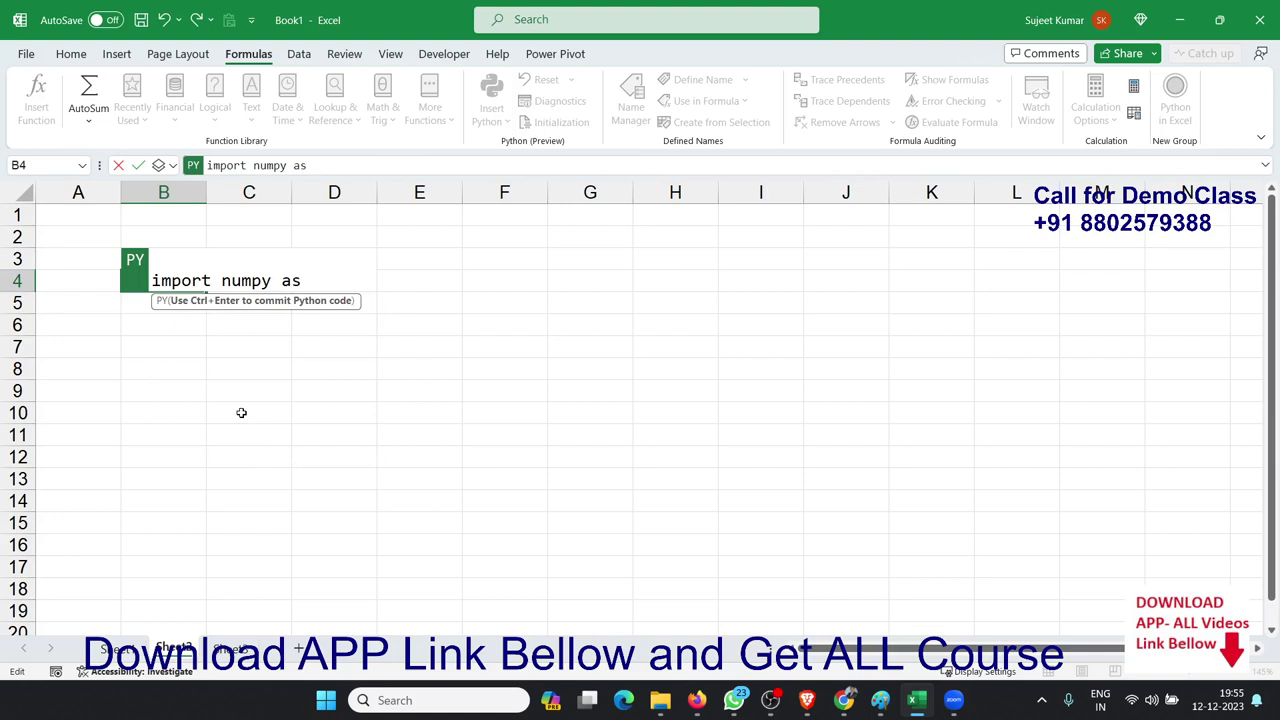
text(np)
- Add the line 'import matplotlib.pyplot as plt' below the numpy import
key(Return)
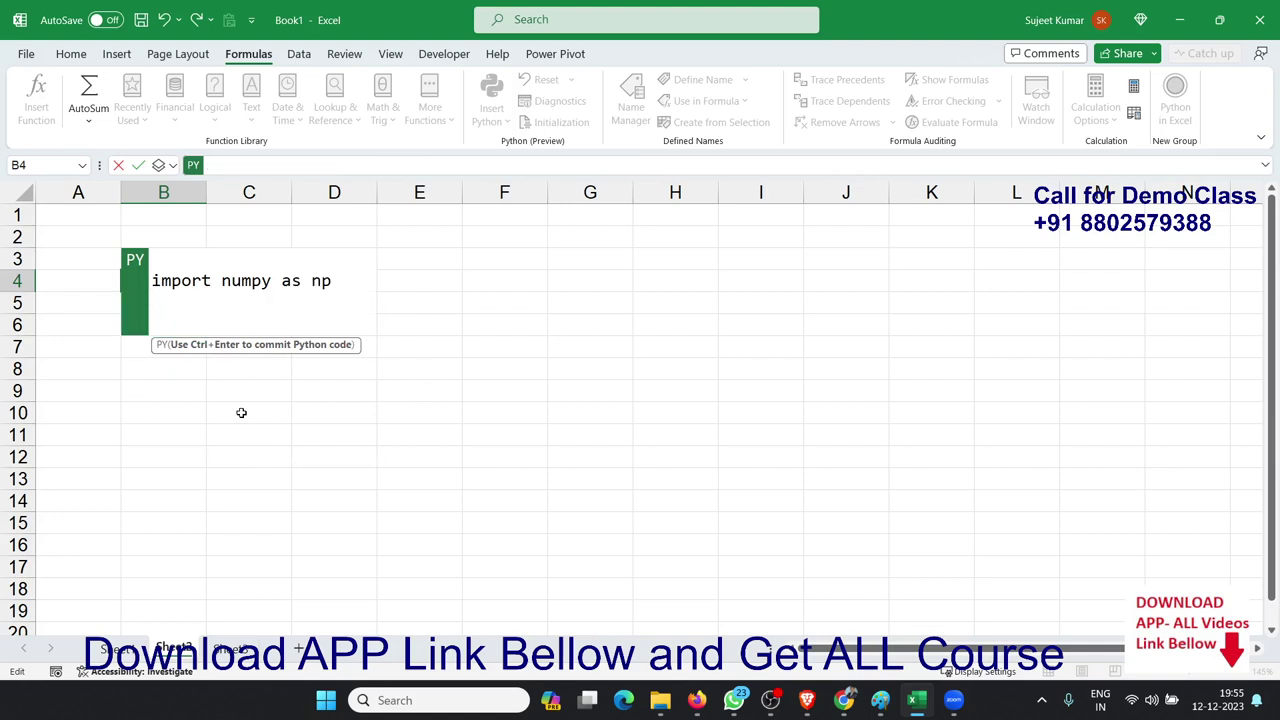
text(impo)
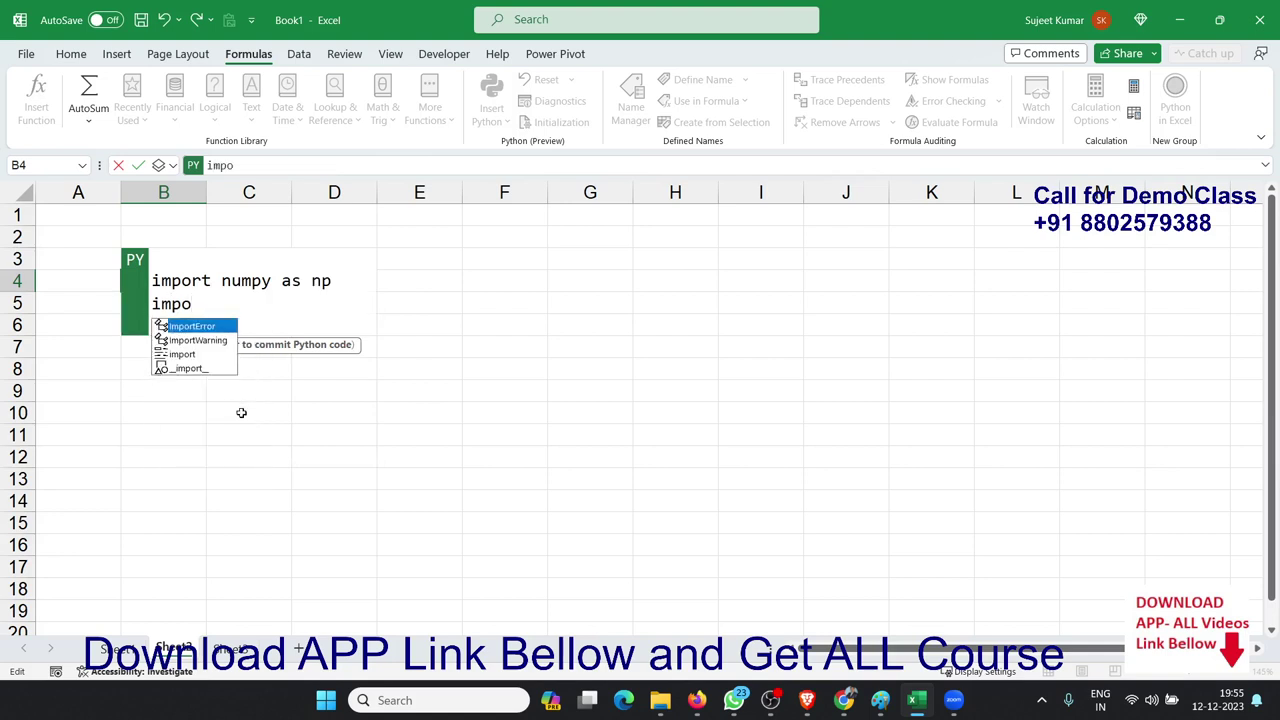
text(rt map)
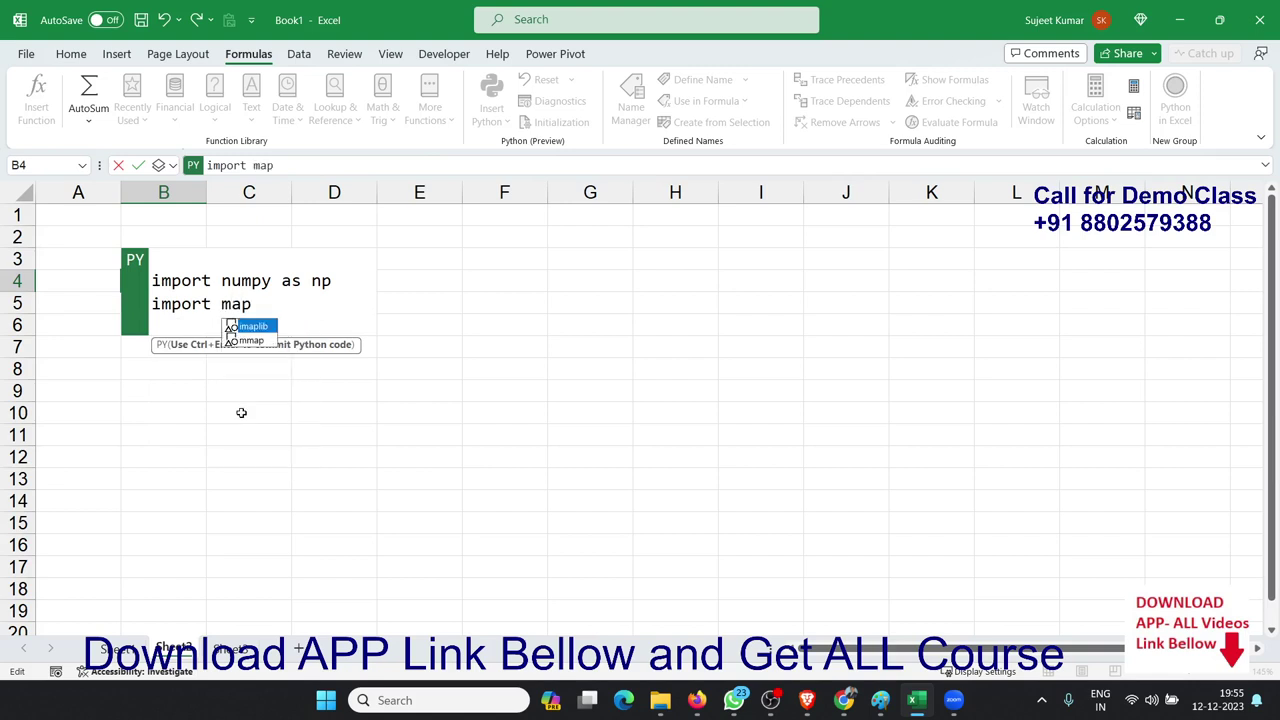
text(t)
key(BackSpace)
key(BackSpace)
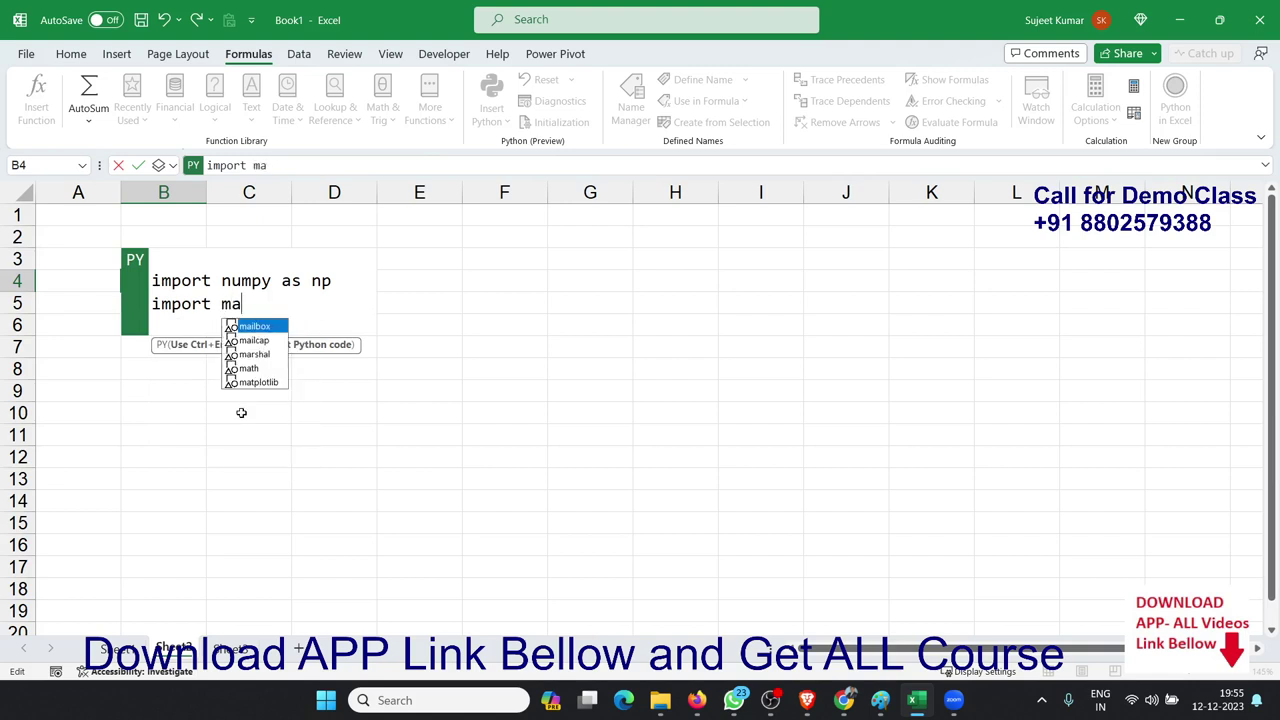
text(tp)
key(Tab)
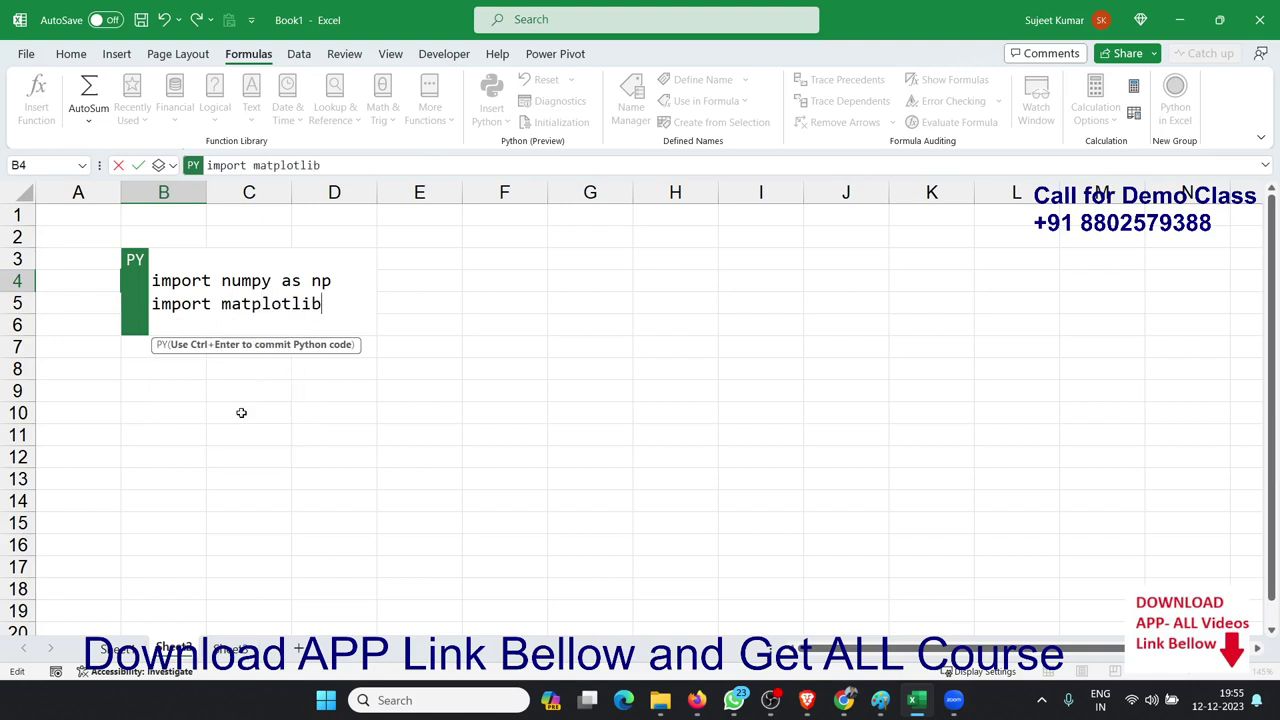
text(.)
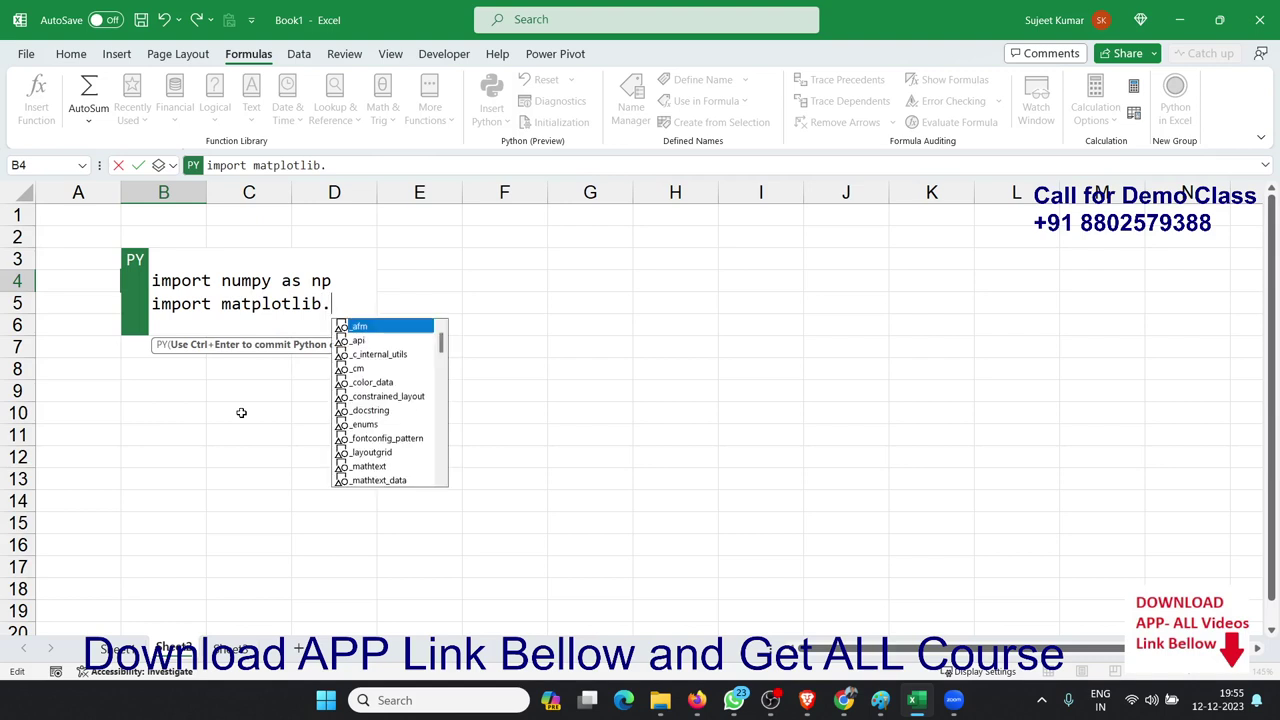
text(py)
key(Tab)
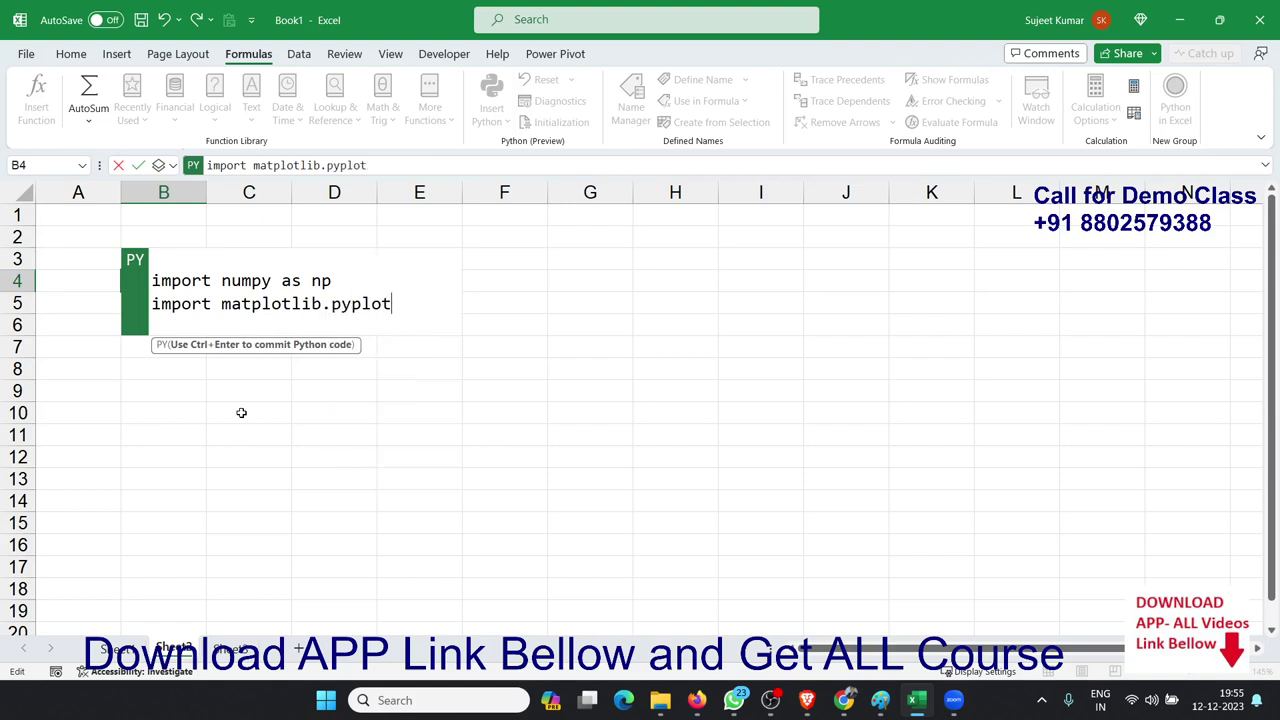
text( as plt)
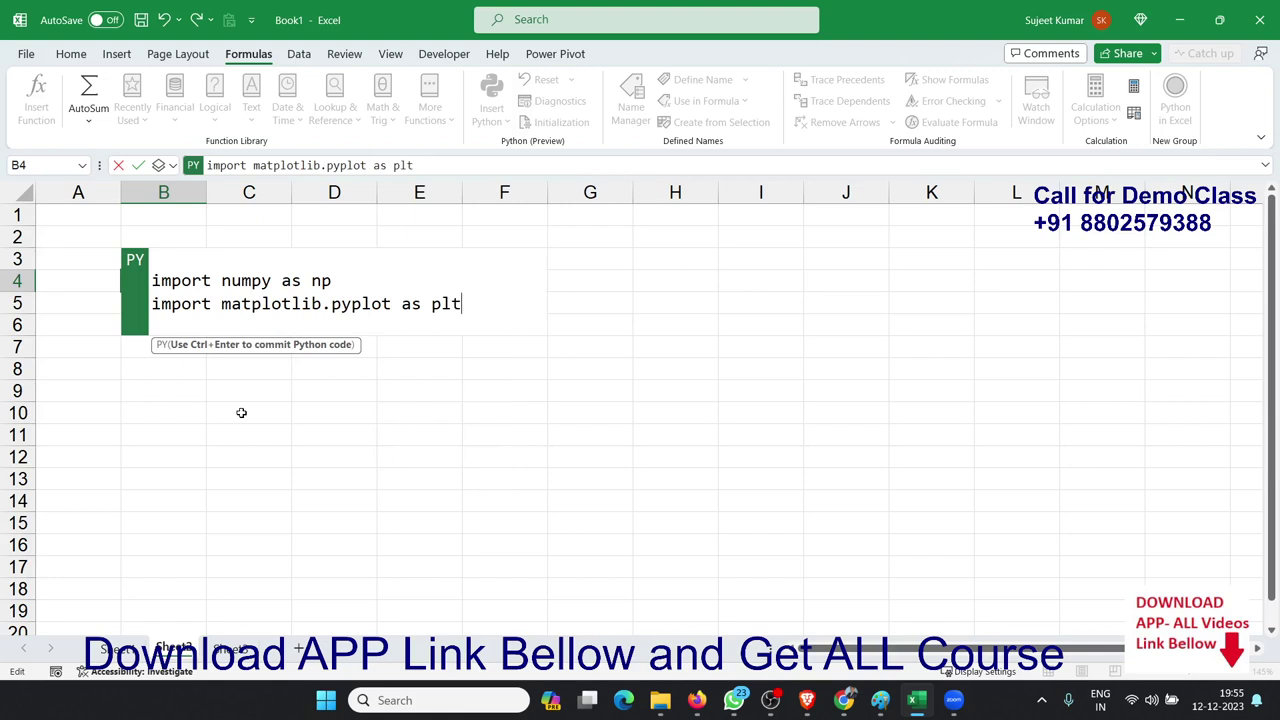
key(Return)
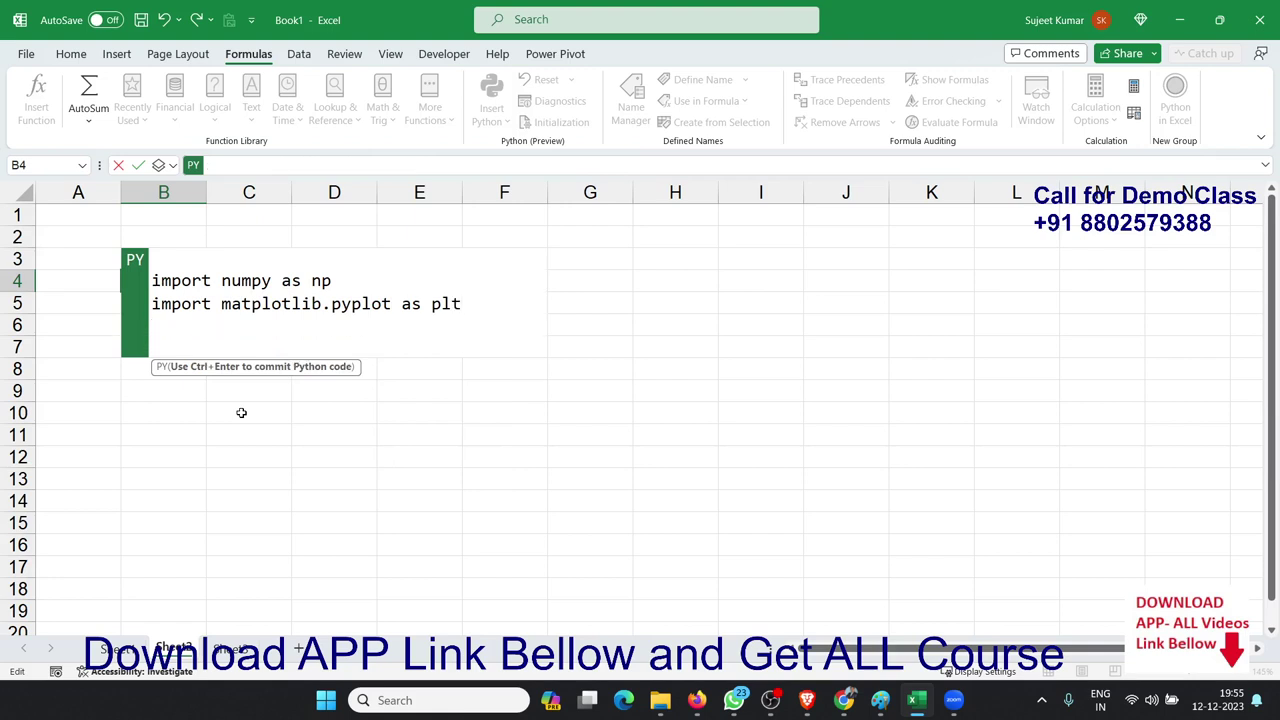
- Enter plt.style.use('default') as the third line of the B4 Python code
text(plt.)
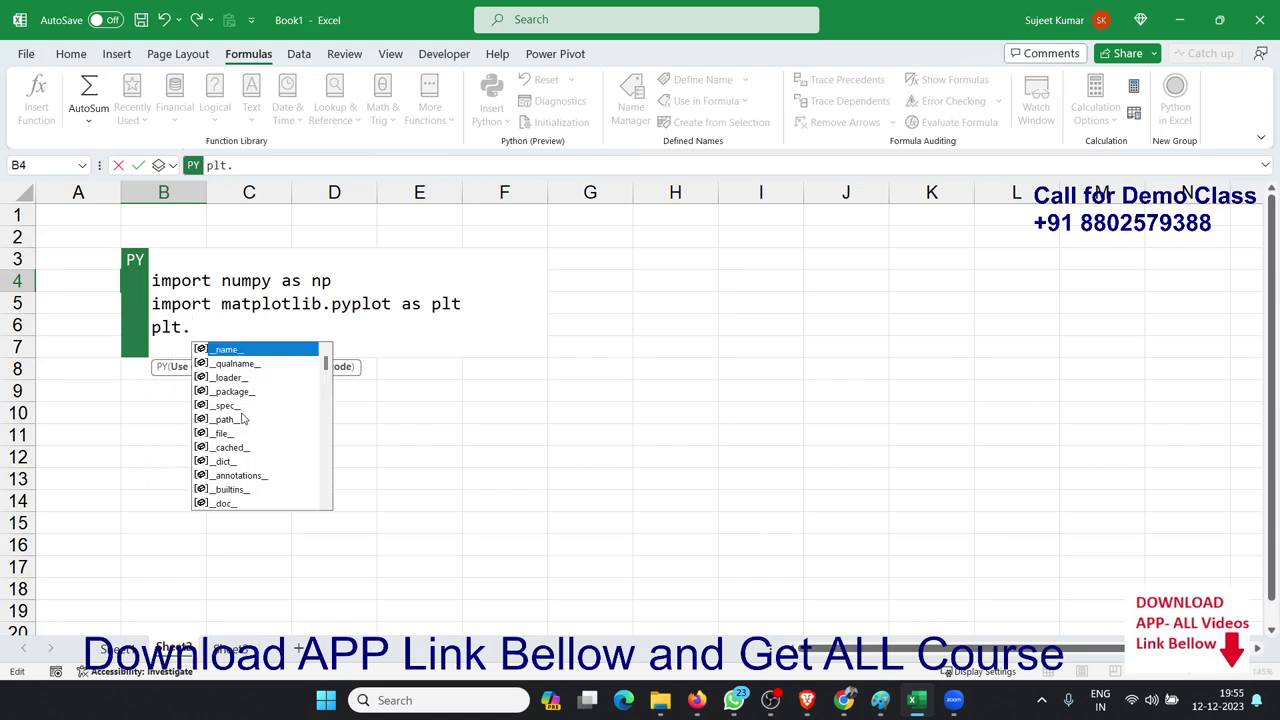
text(s)
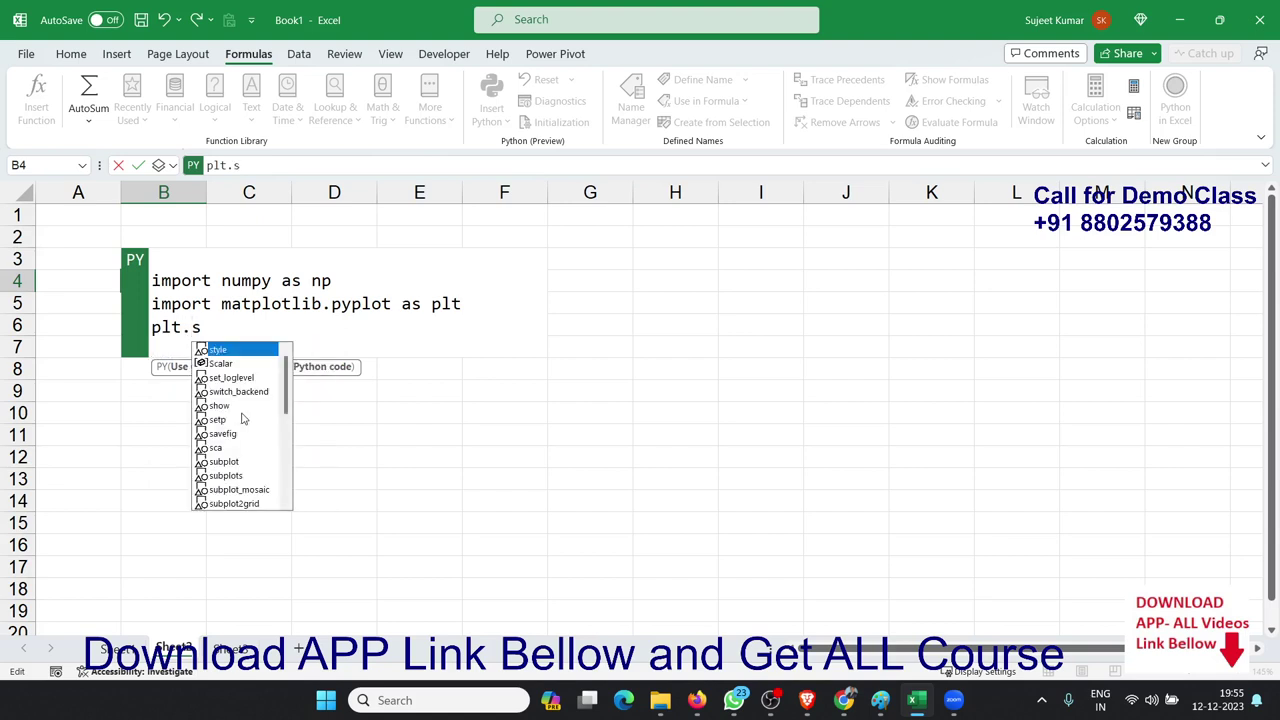
text(tyle.i)
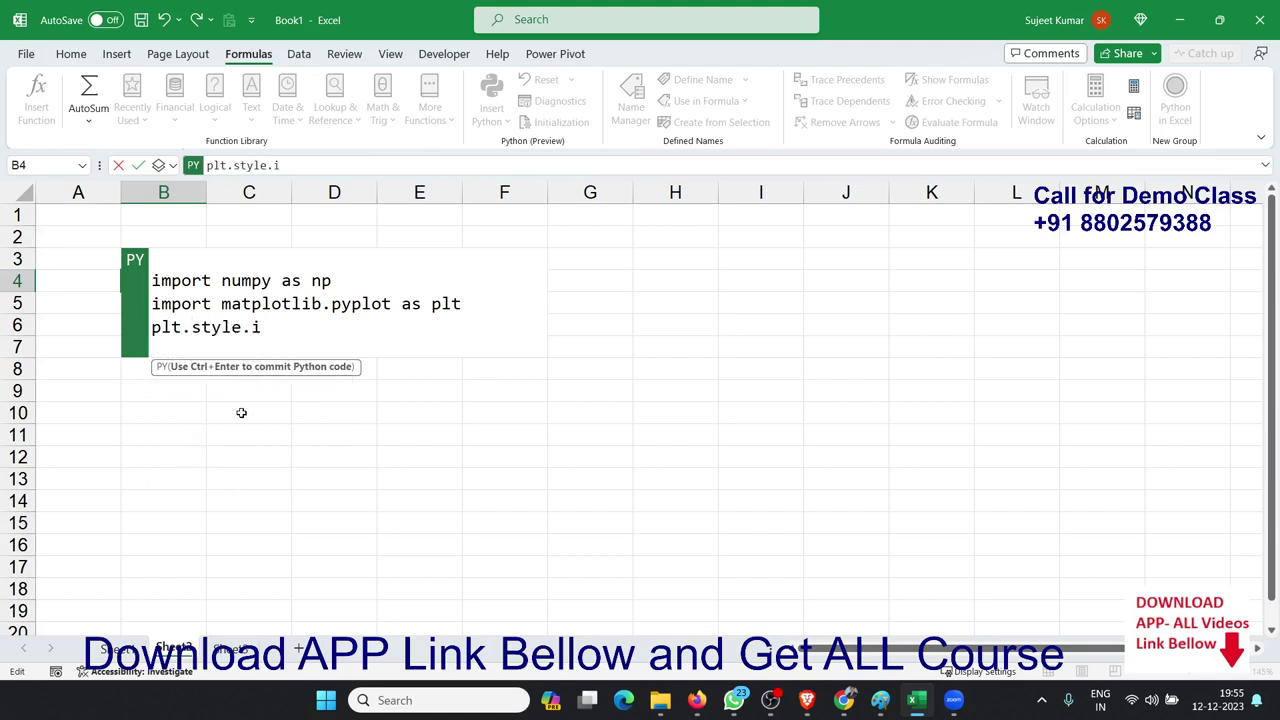
key(BackSpace)
text(use)
text(('d)
text(ef)
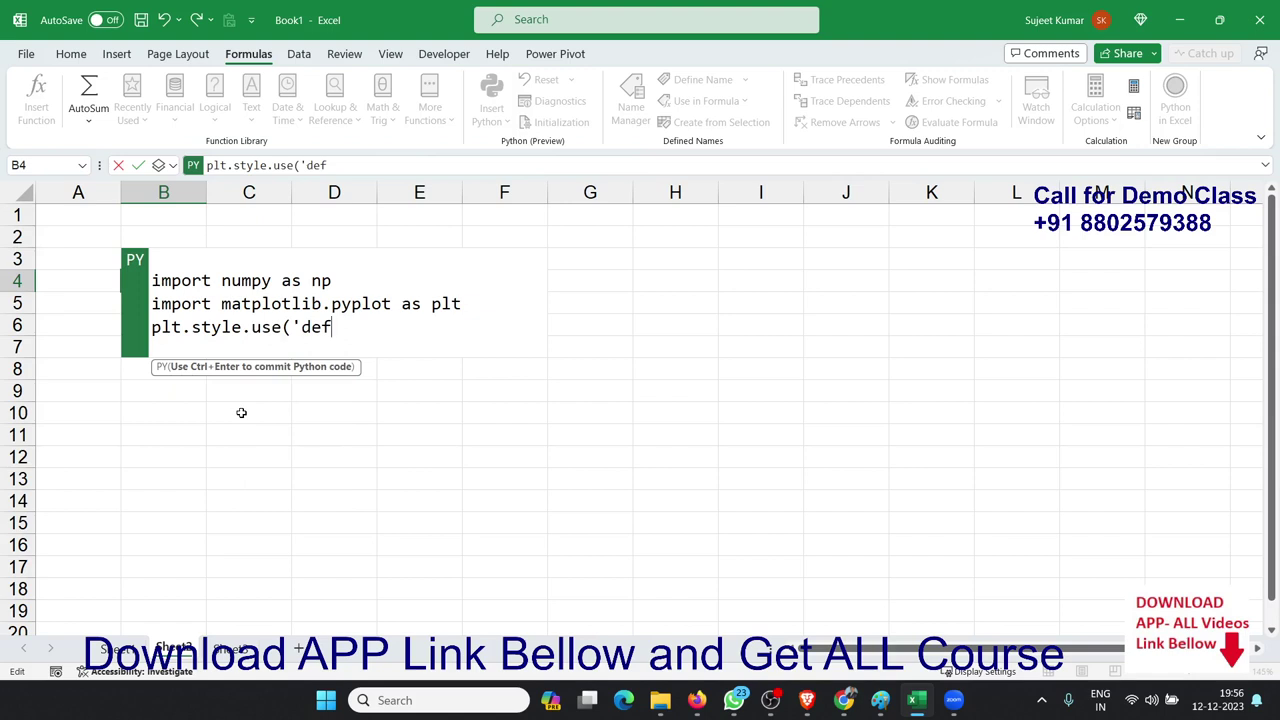
text(au)
text(lt')
text())
key(Return)
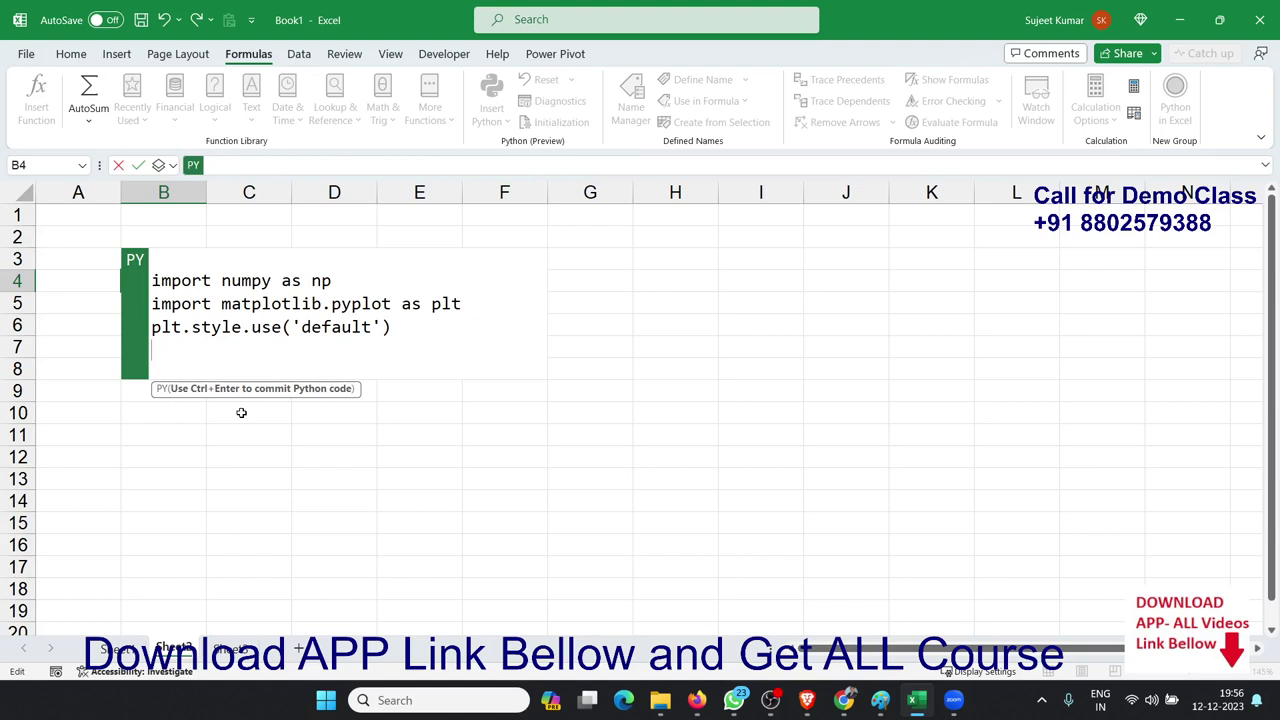
- Add the line x=np.arange(0,10.5,0.20) to the B4 Python code
text(x)
text(=n)
text(p)
key(BackSpace)
text(np.)
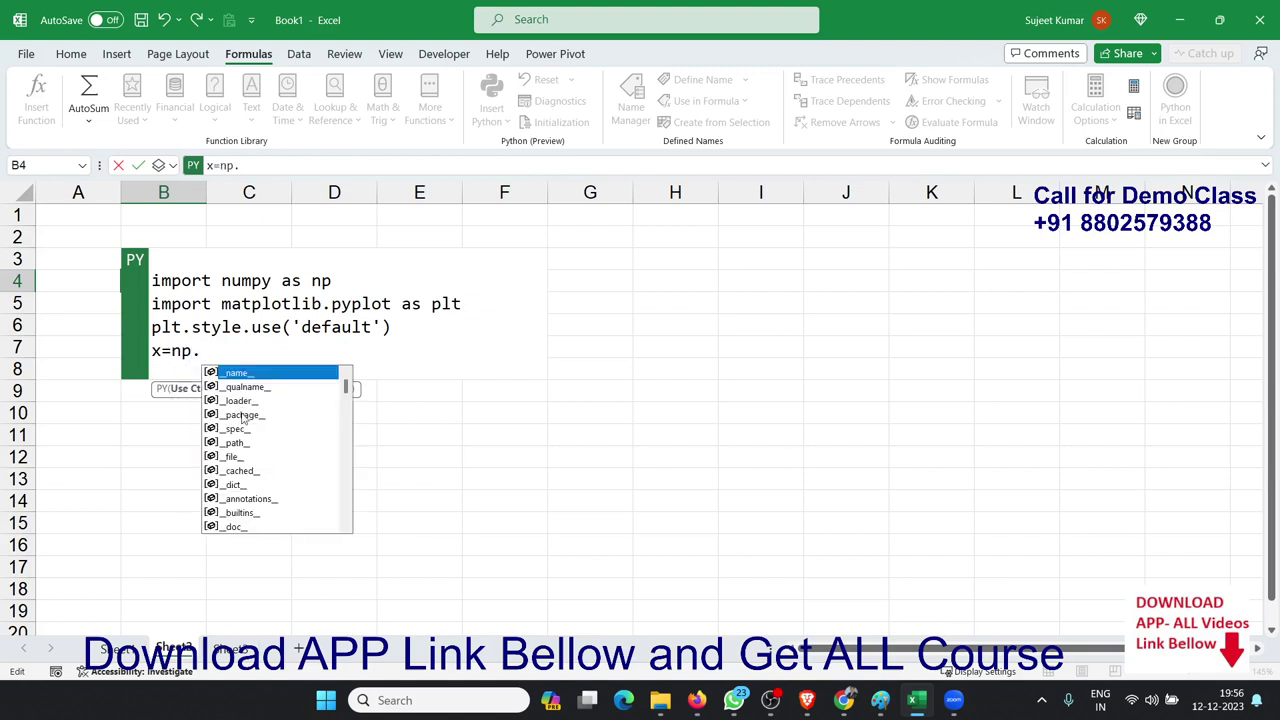
text(ar)
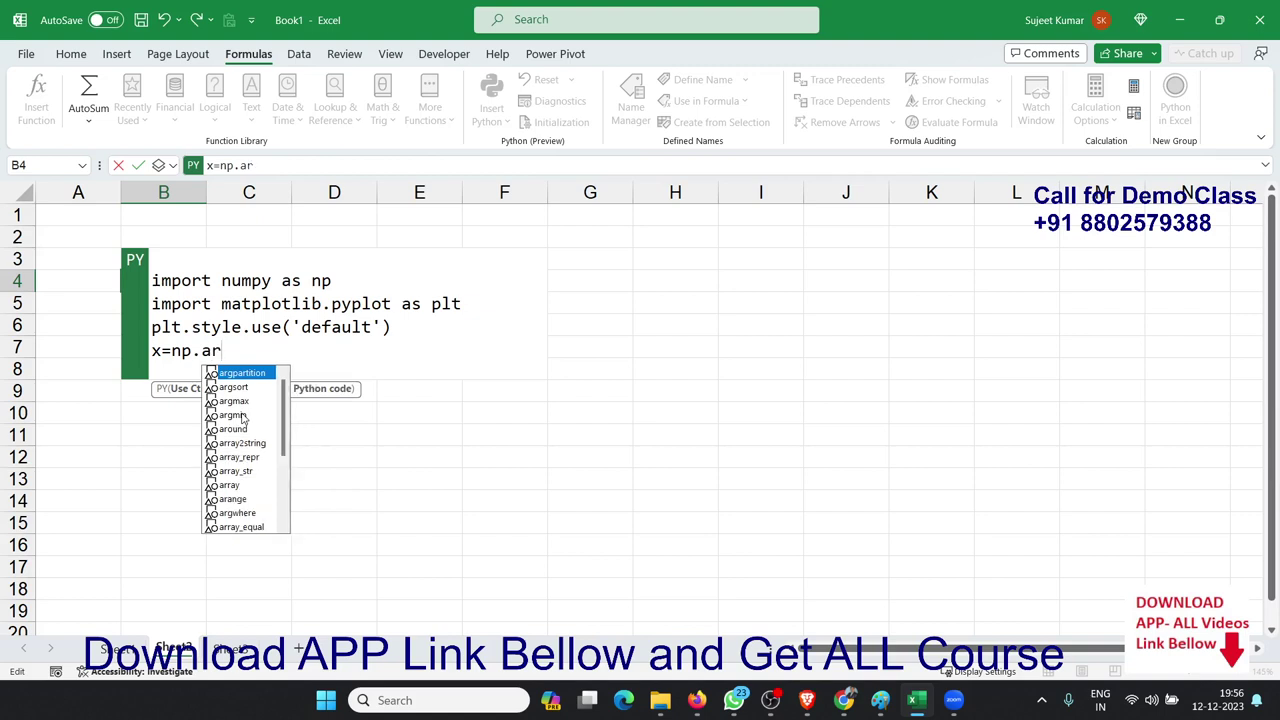
text(a)
key(Tab)
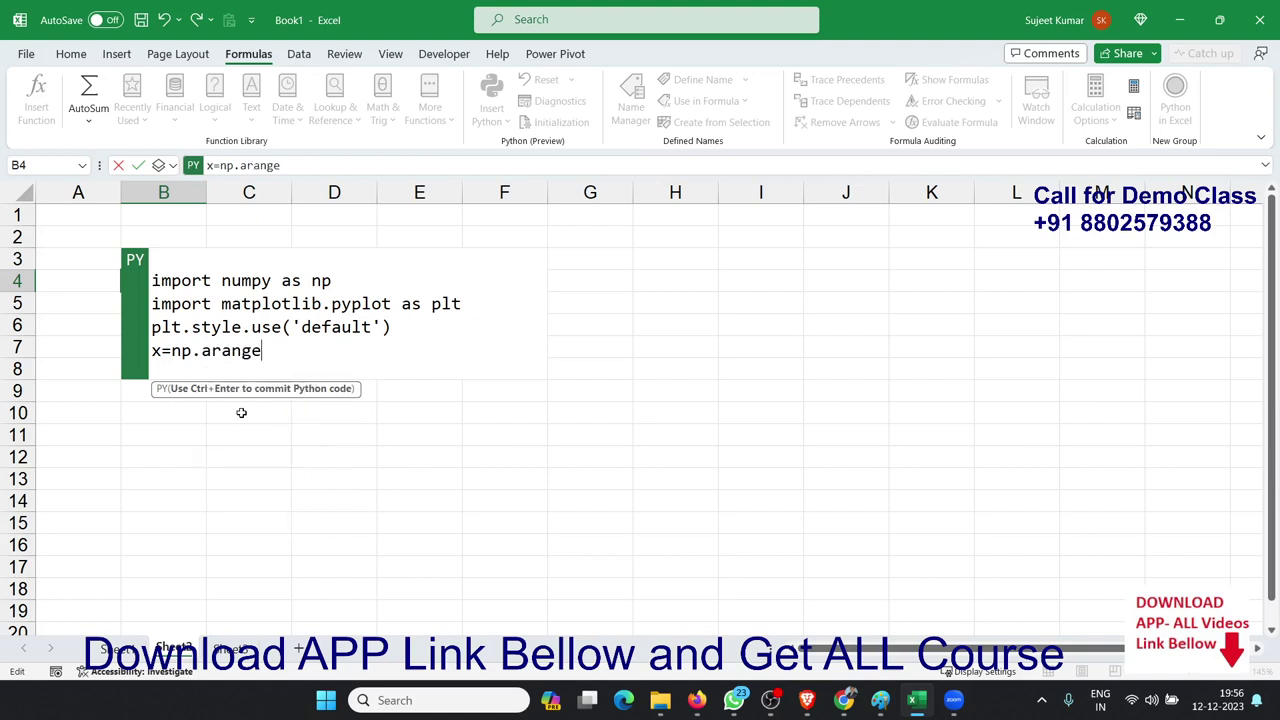
text(()
text(0)
text(,10.)
text(5,)
text(0.20)
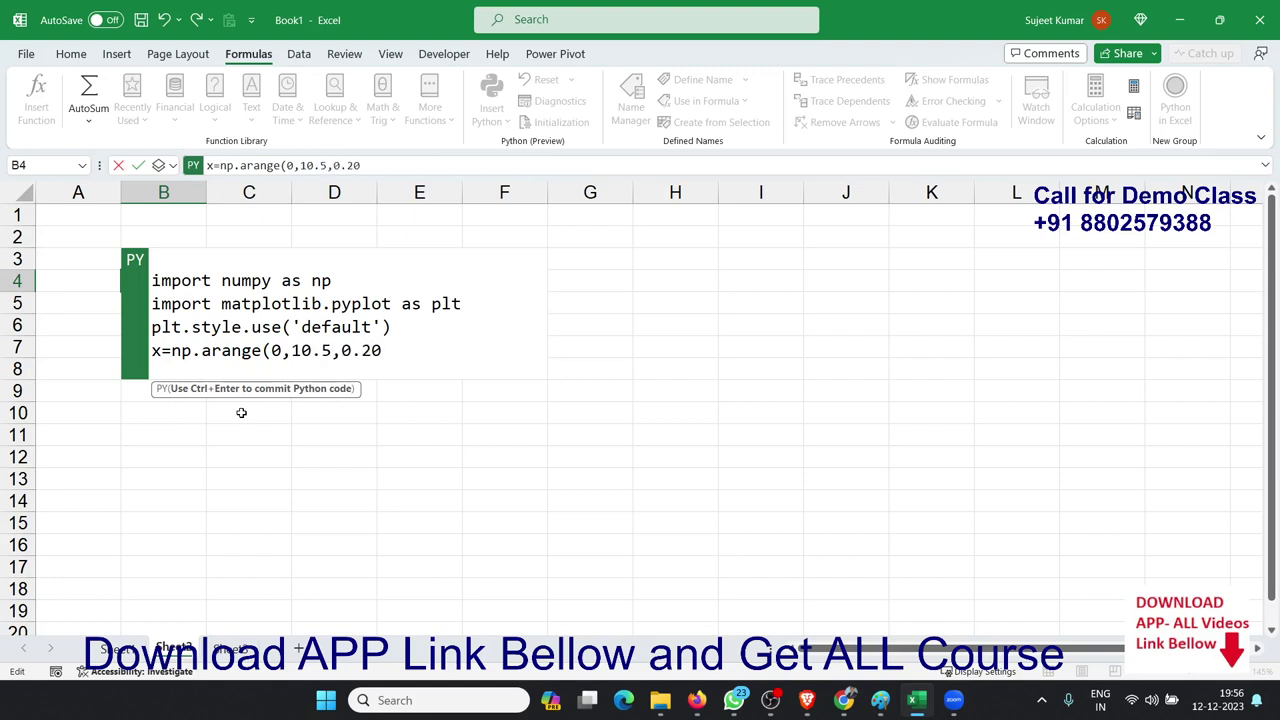
text())
key(Return)
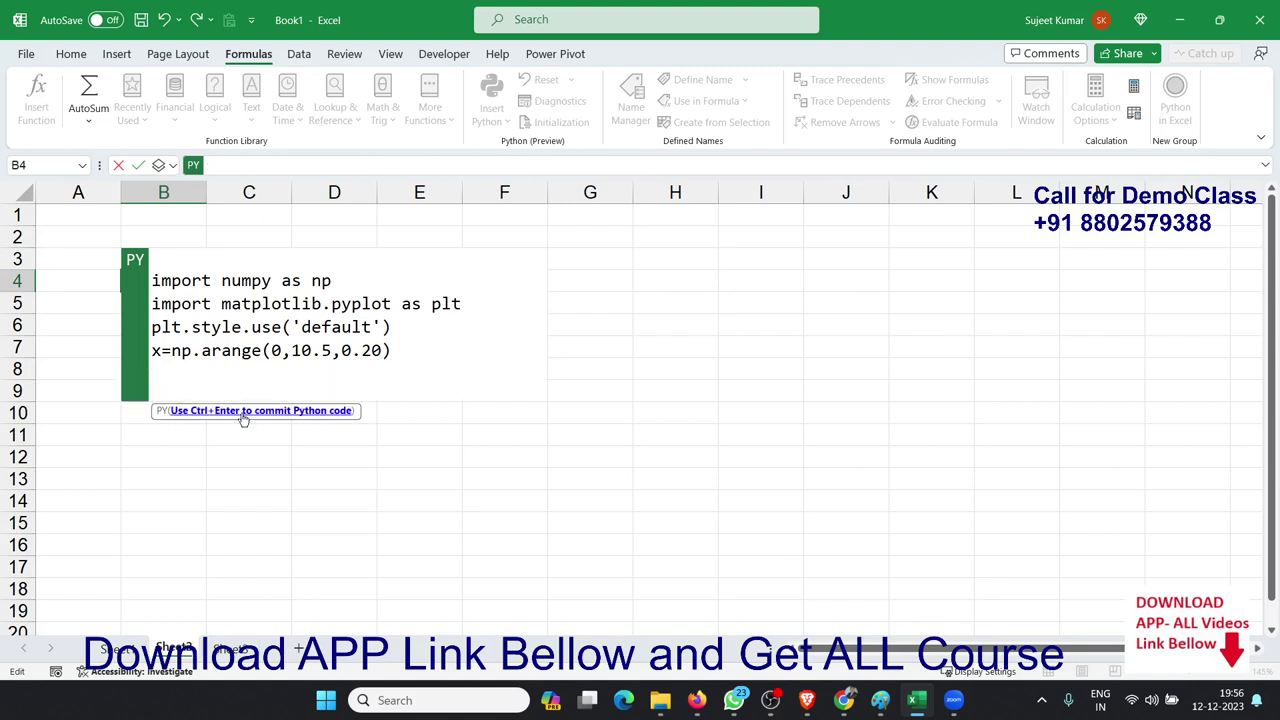
- Add the lines y=np.sin(x) and z=np.cos(x) to the B4 code
text(y=i)
text(si)
text(n)
key(Tab)
key(BackSpace)
key(BackSpace)
key(BackSpace)
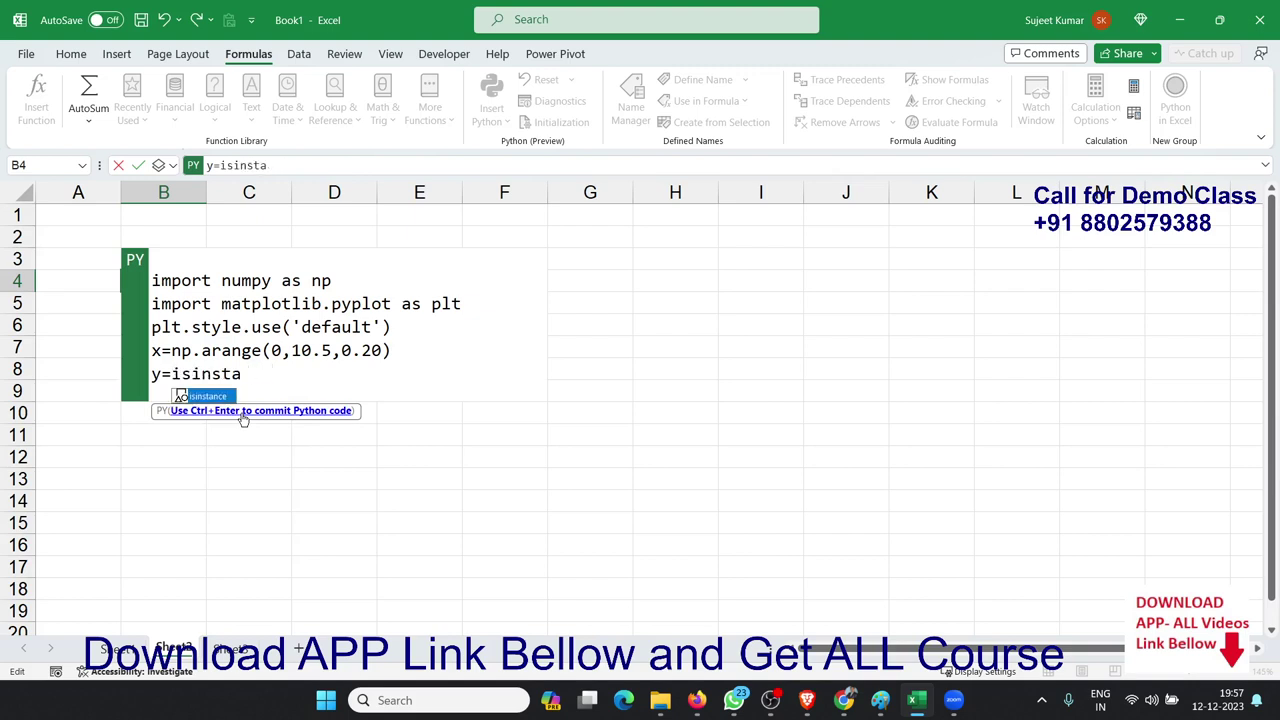
key(BackSpace)
key(BackSpace)
key(BackSpace)
key(BackSpace)
key(BackSpace)
key(BackSpace)
key(BackSpace)
text(n)
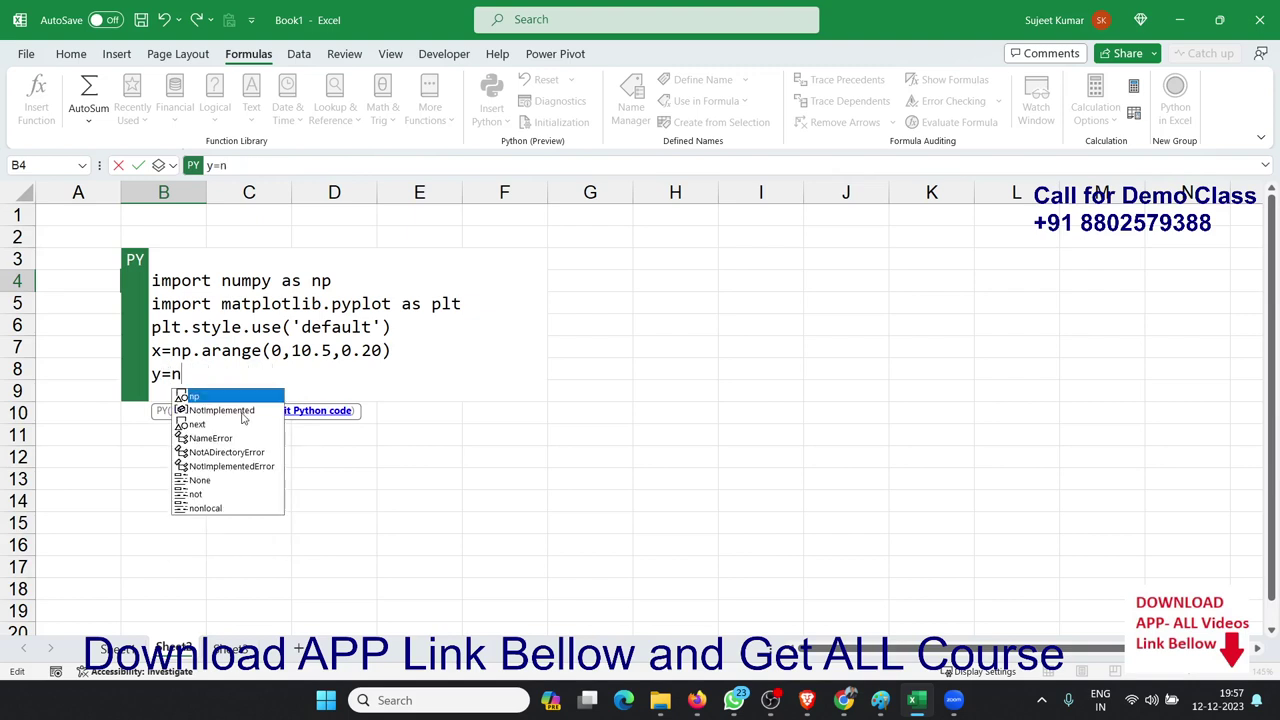
text(p.si)
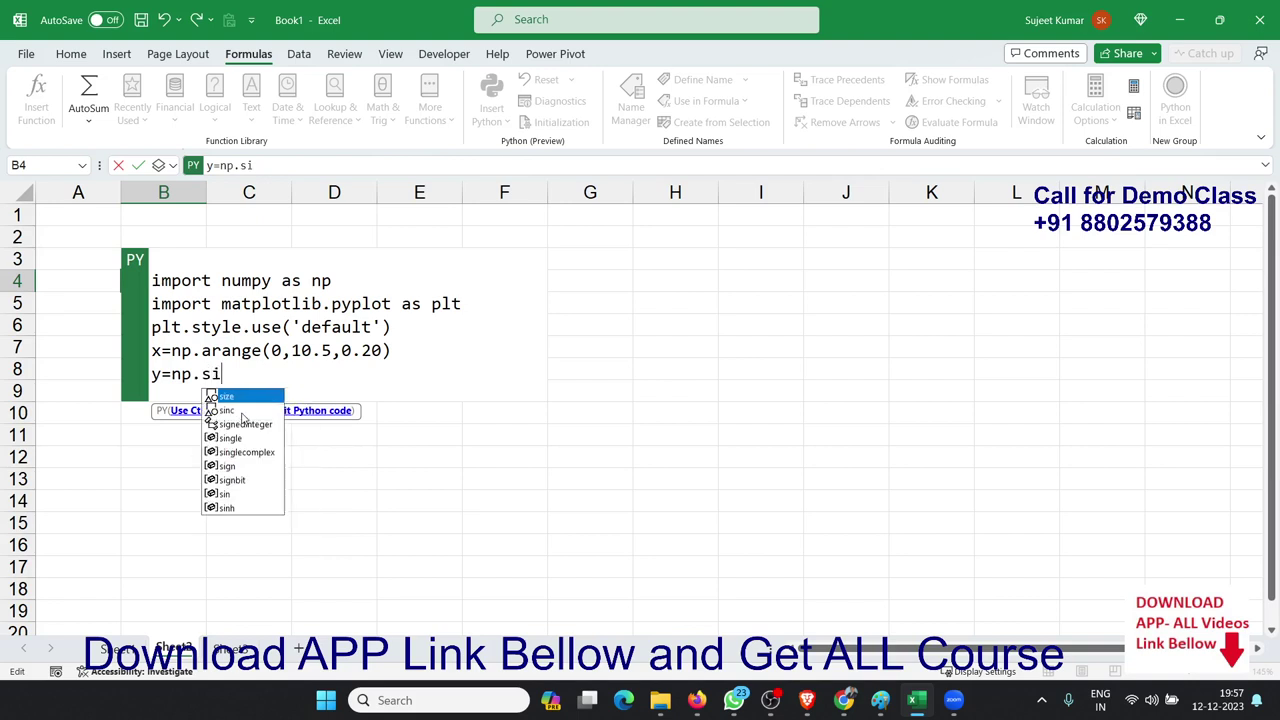
text(n)
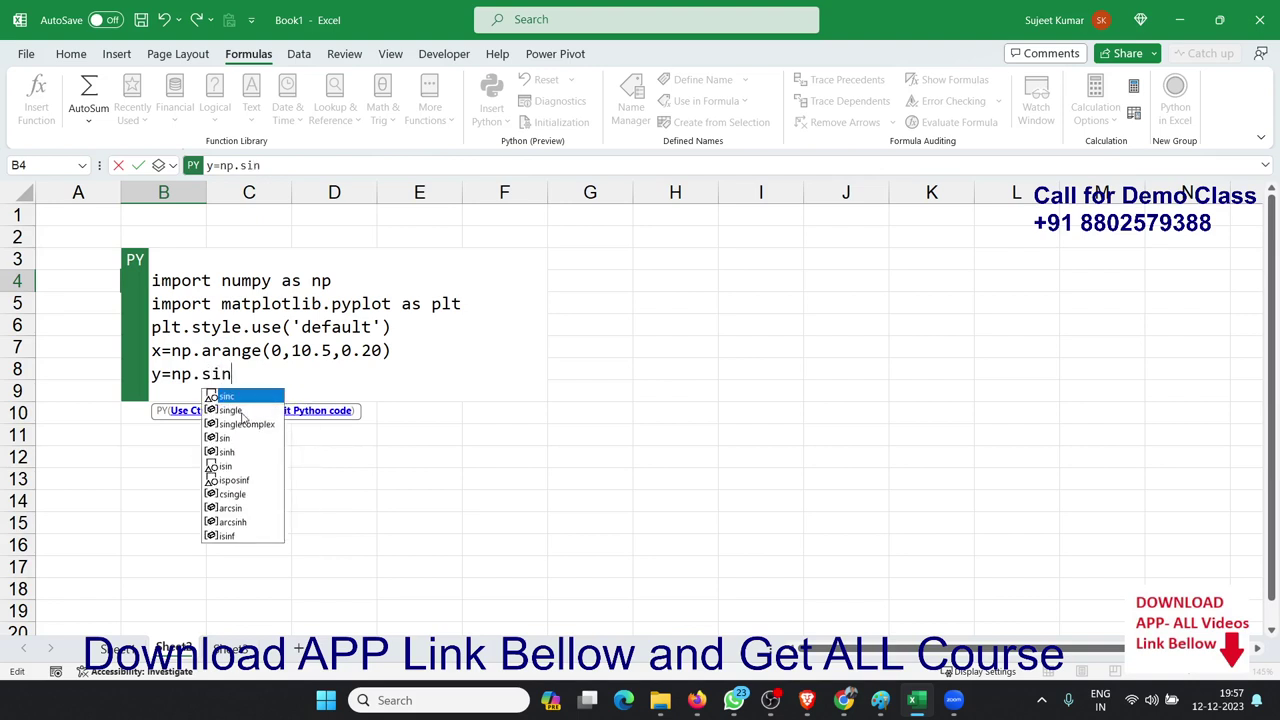
text(()
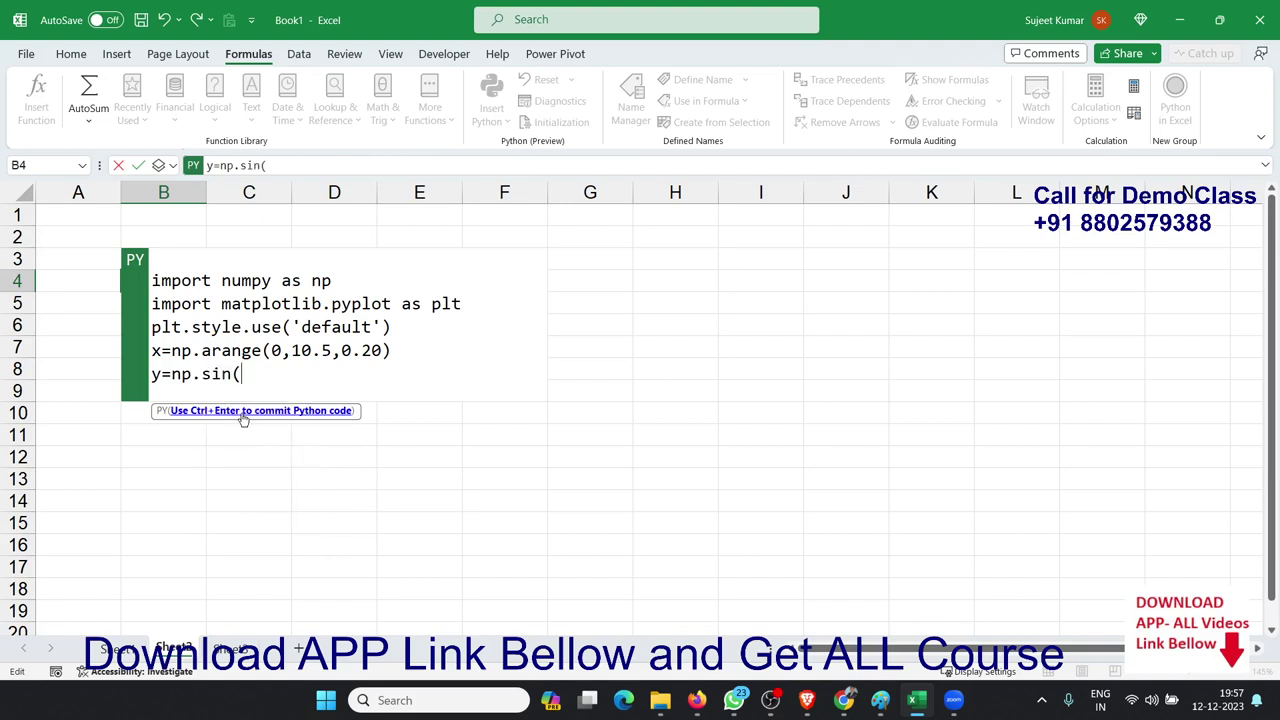
text(x))
key(Return)
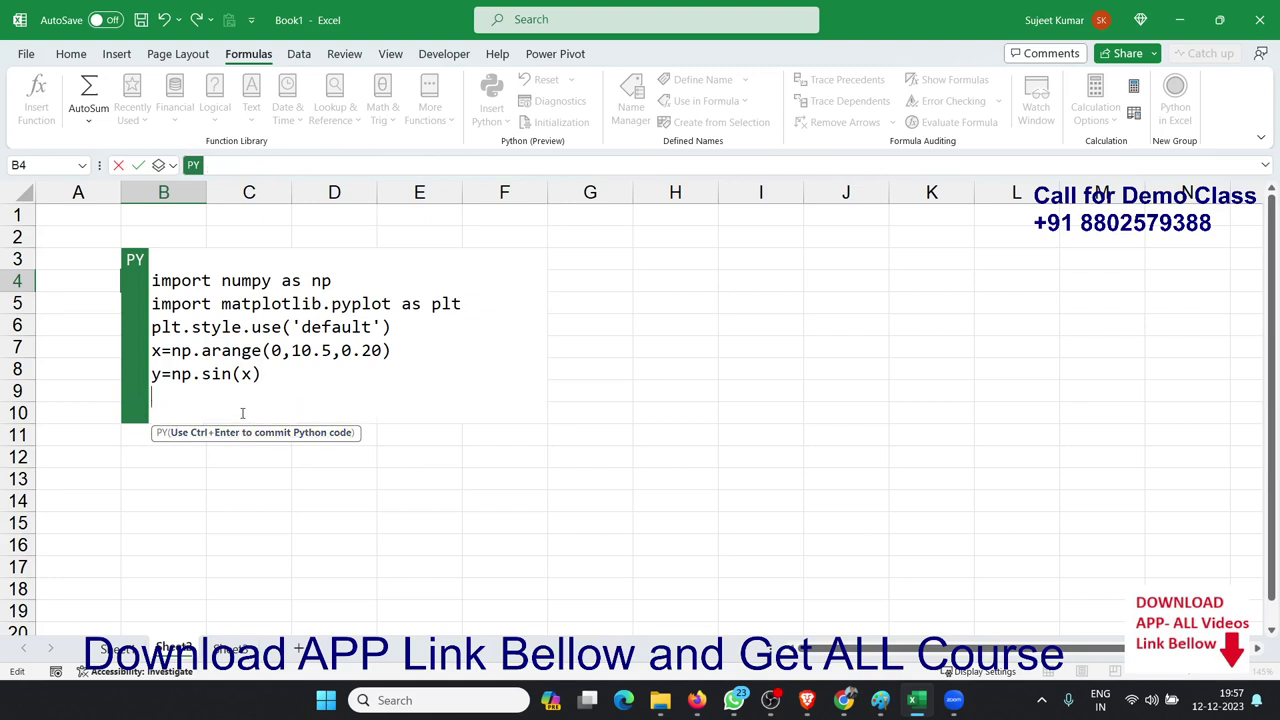
text(y=)
text(np)
key(BackSpace)
key(BackSpace)
key(BackSpace)
key(BackSpace)
text(x)
key(BackSpace)
text(z=n)
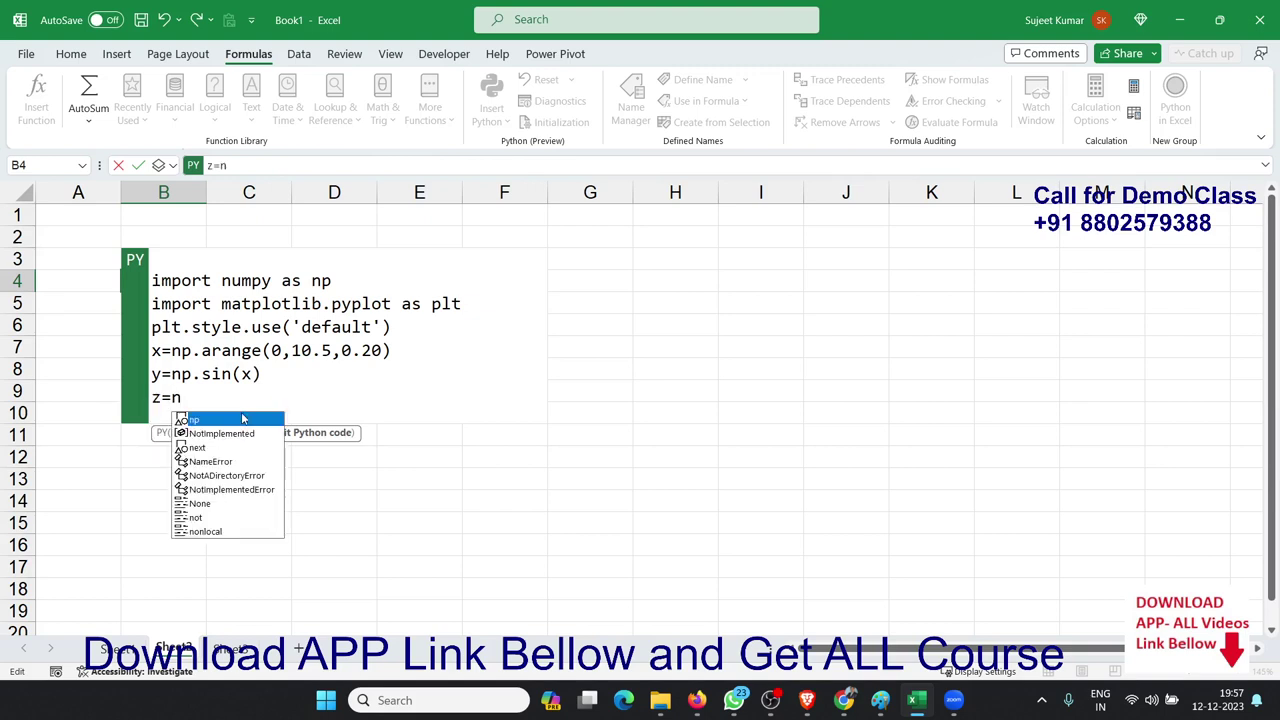
text(p.co)
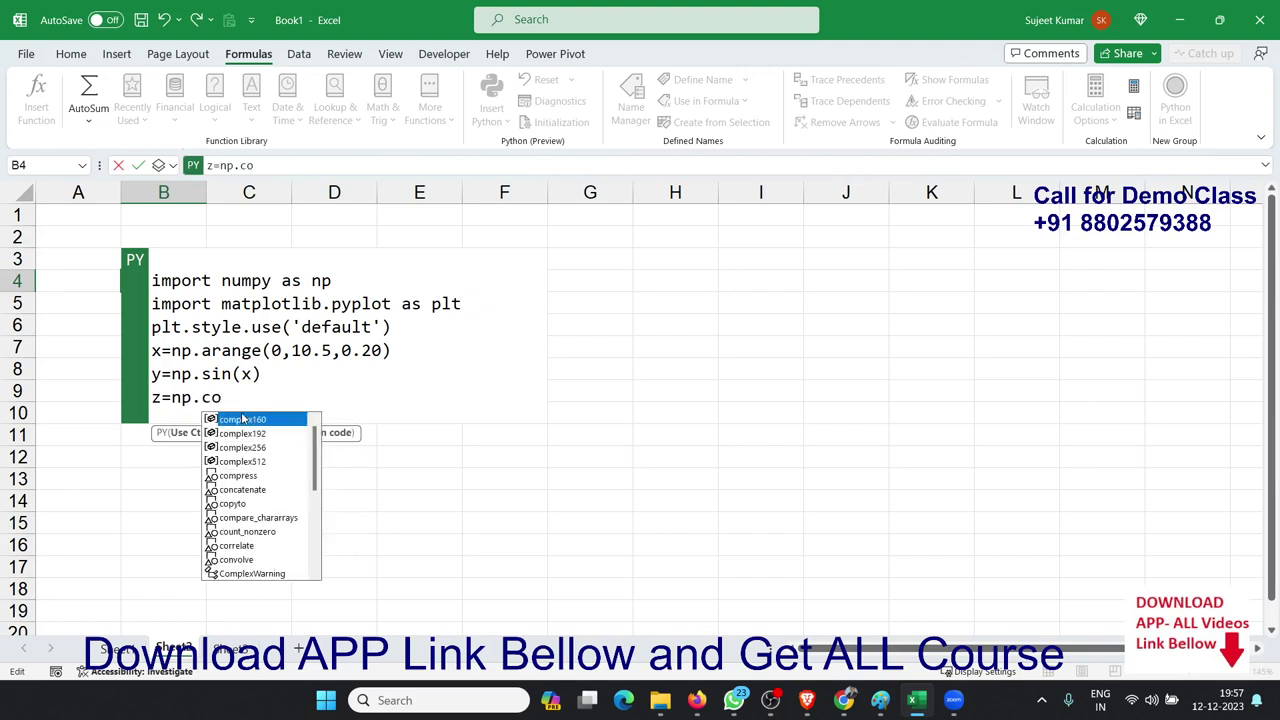
text(s()
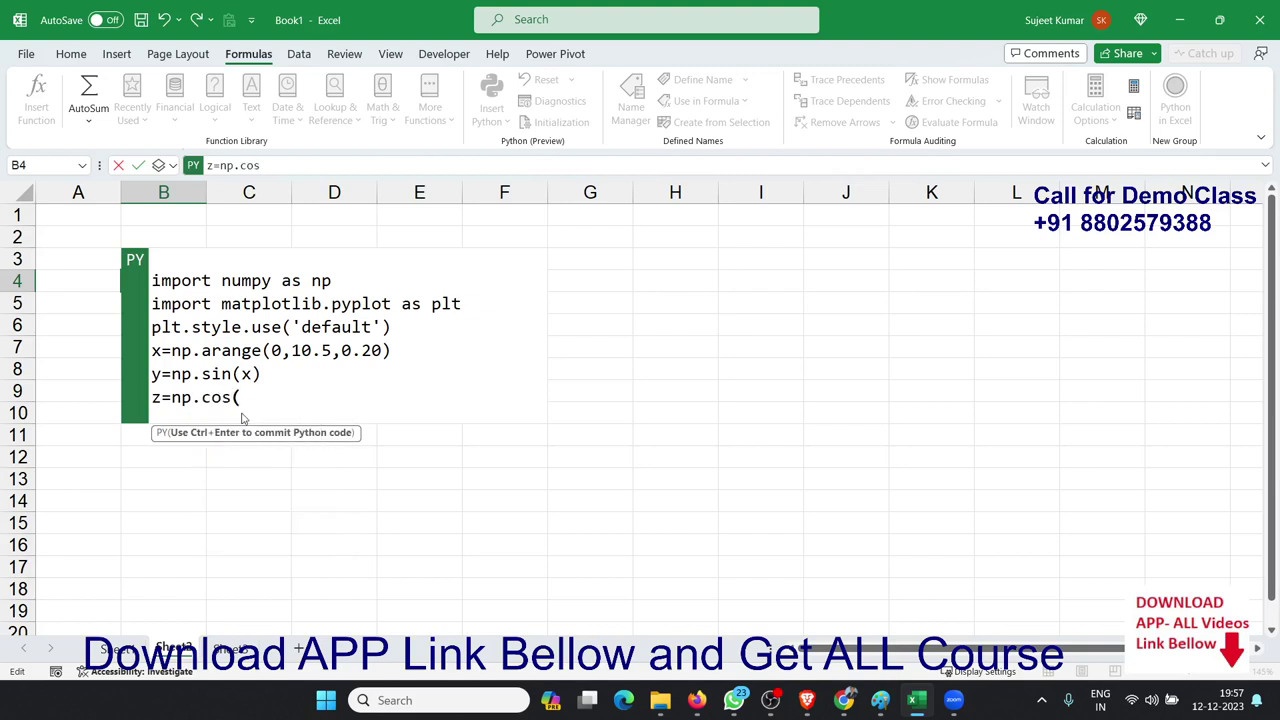
text(x))
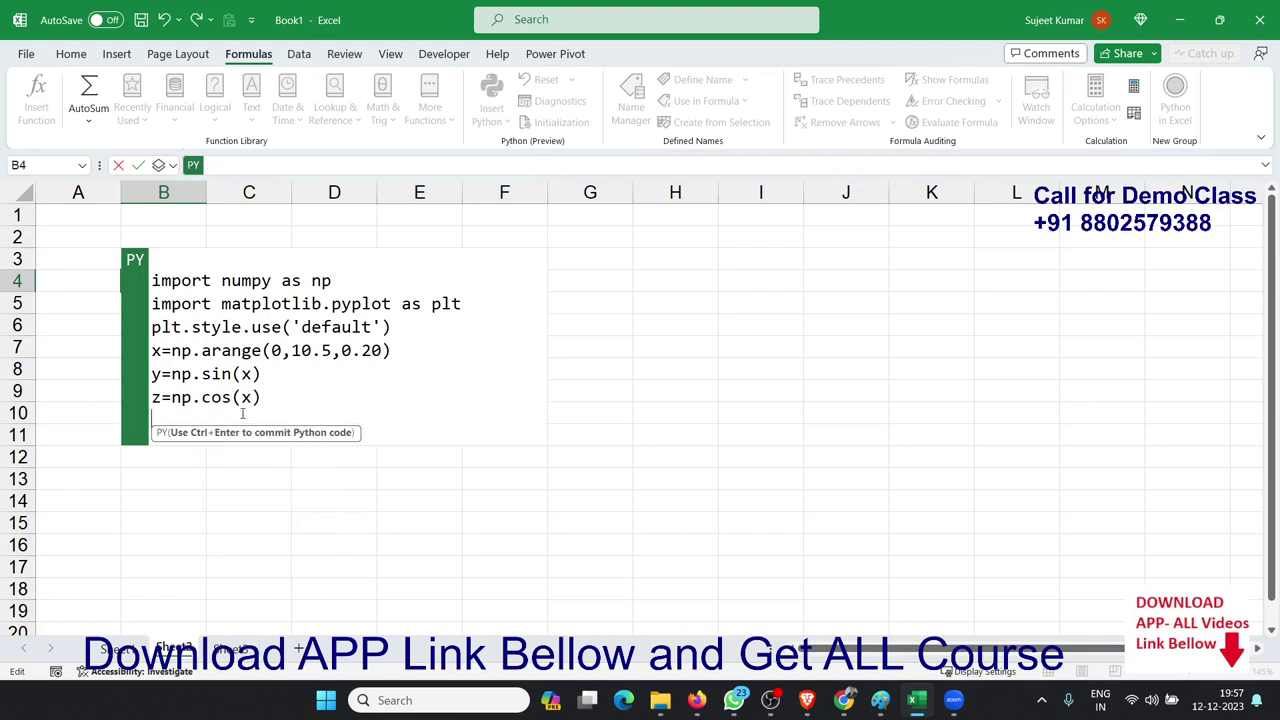
key(Return)
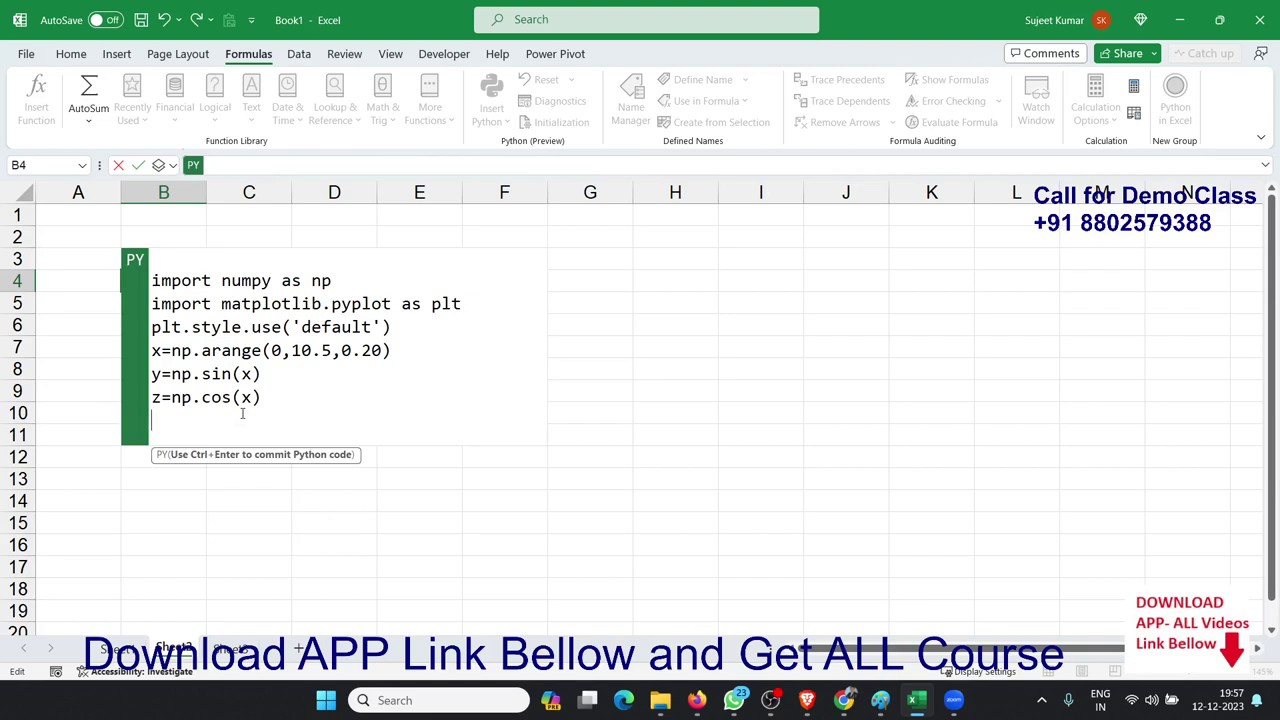
- Add plt.plot(x,y), plt.plot(x,z) and plt.show(), then commit the Python cell
text(plt)
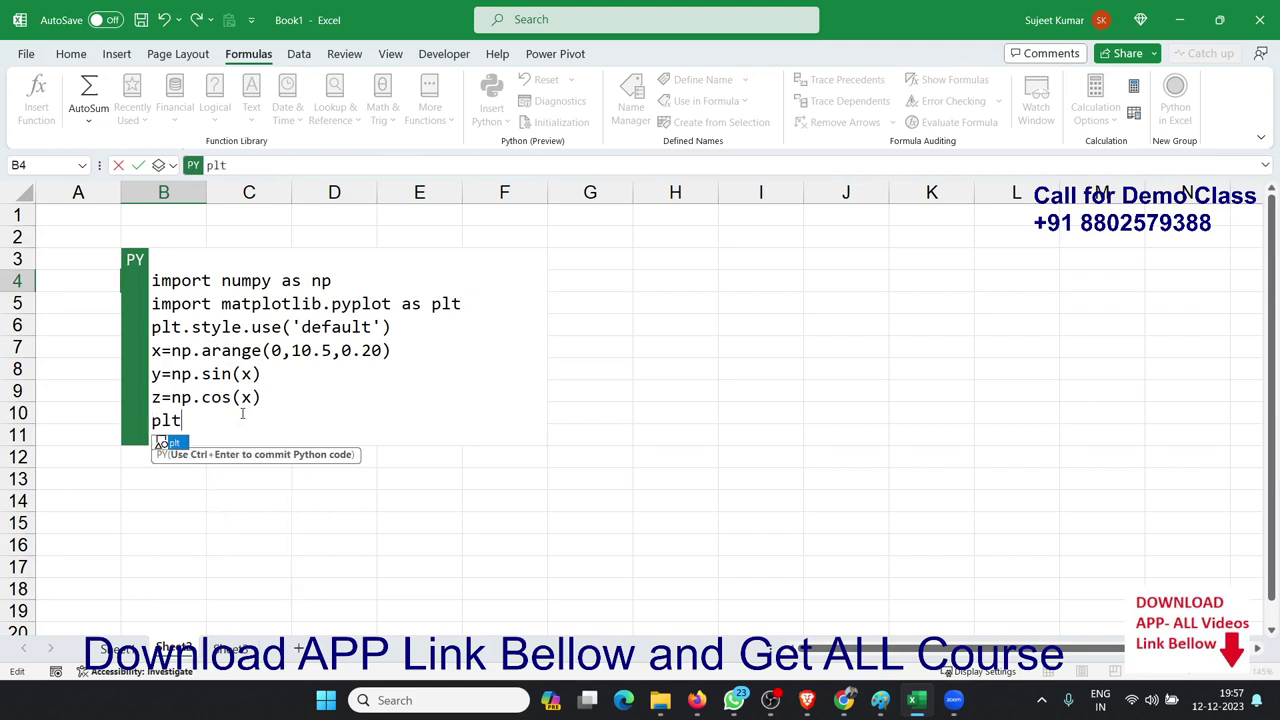
text(.pl)
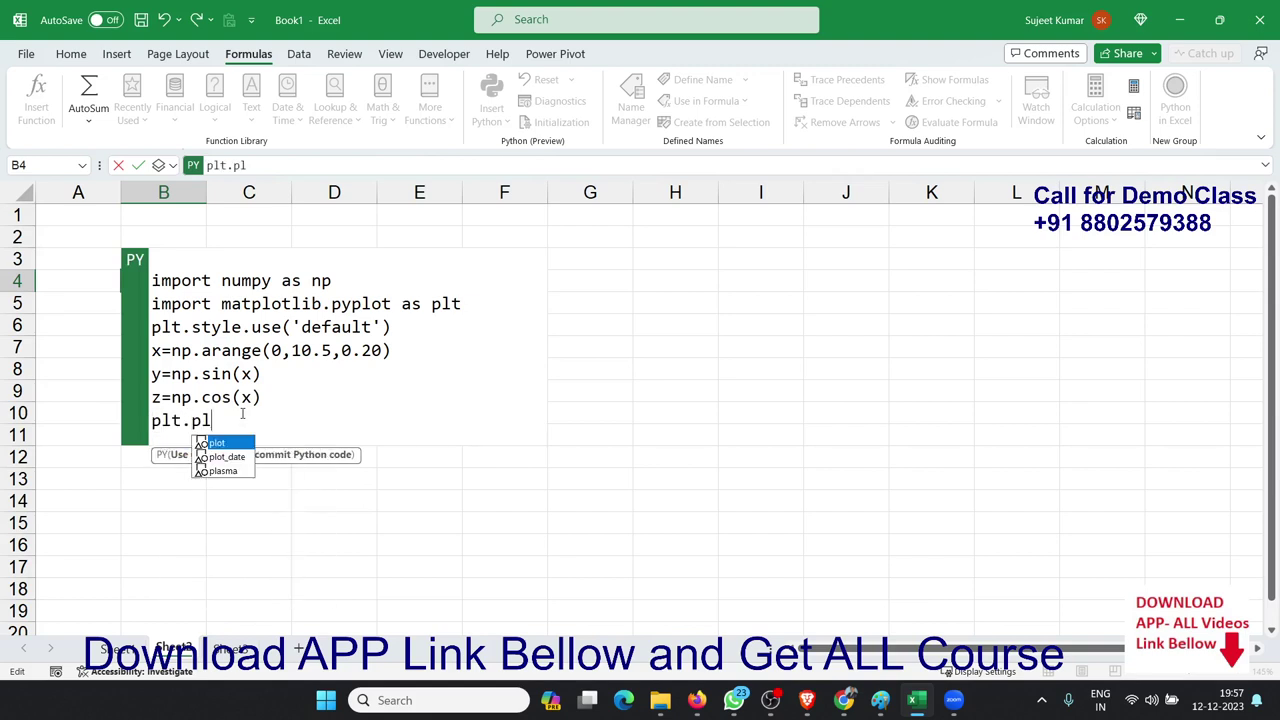
key(Tab)
text((x)
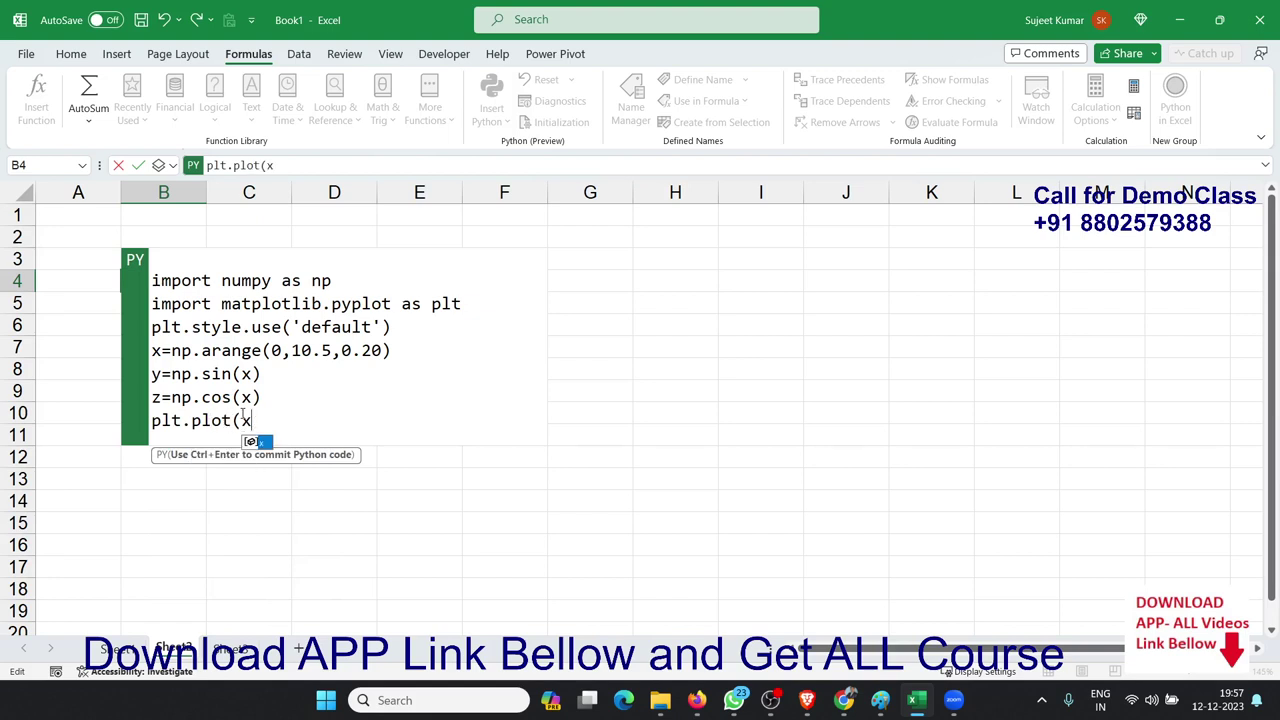
text(,y)
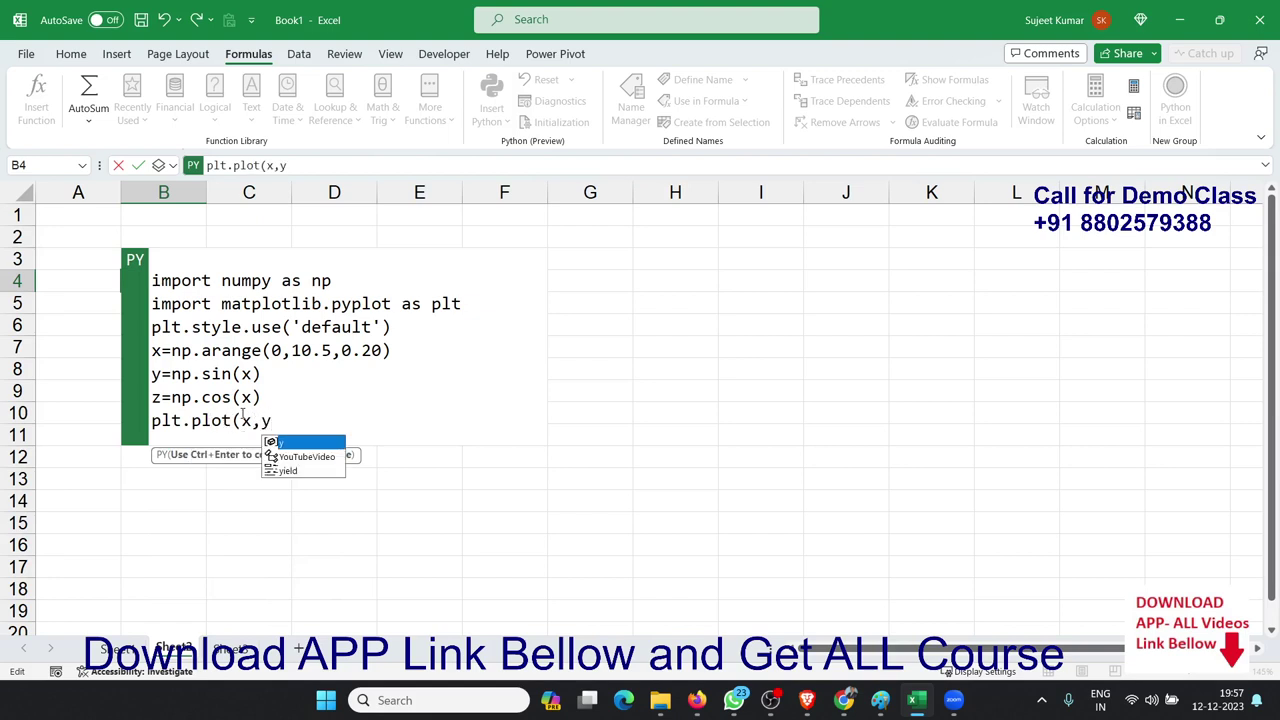
text())
key(Return)
text(p)
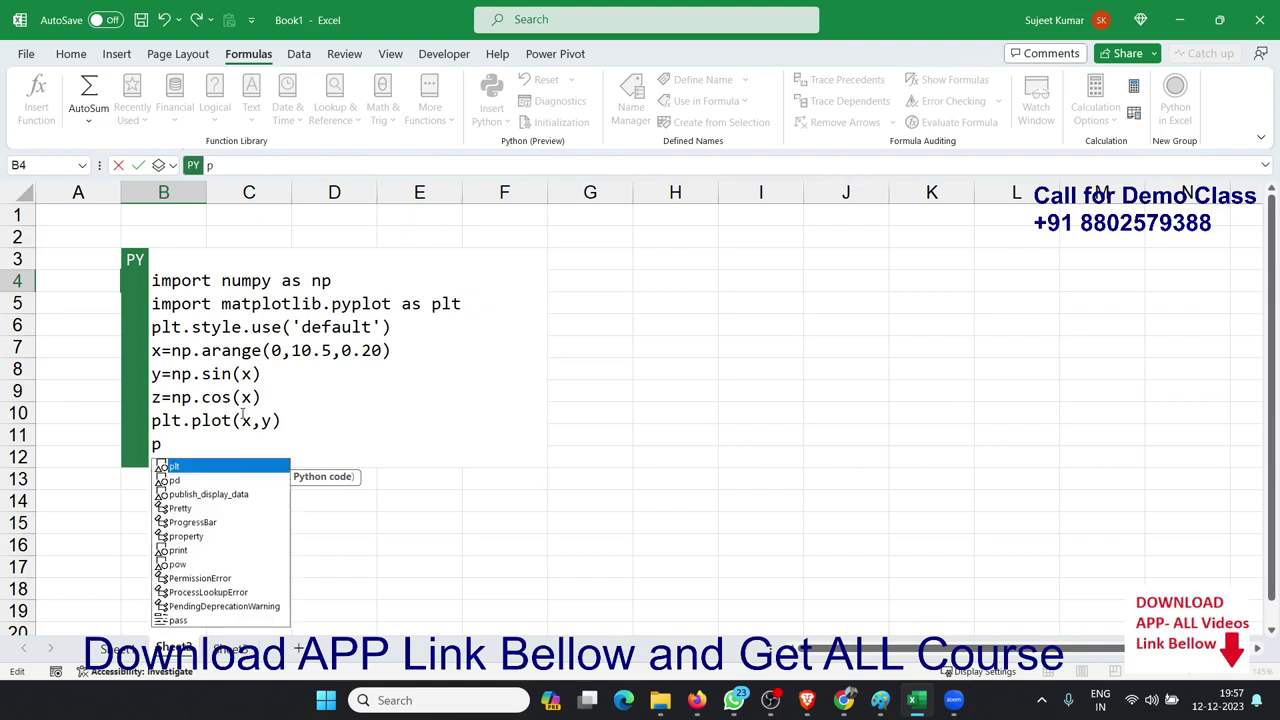
text(lt.p)
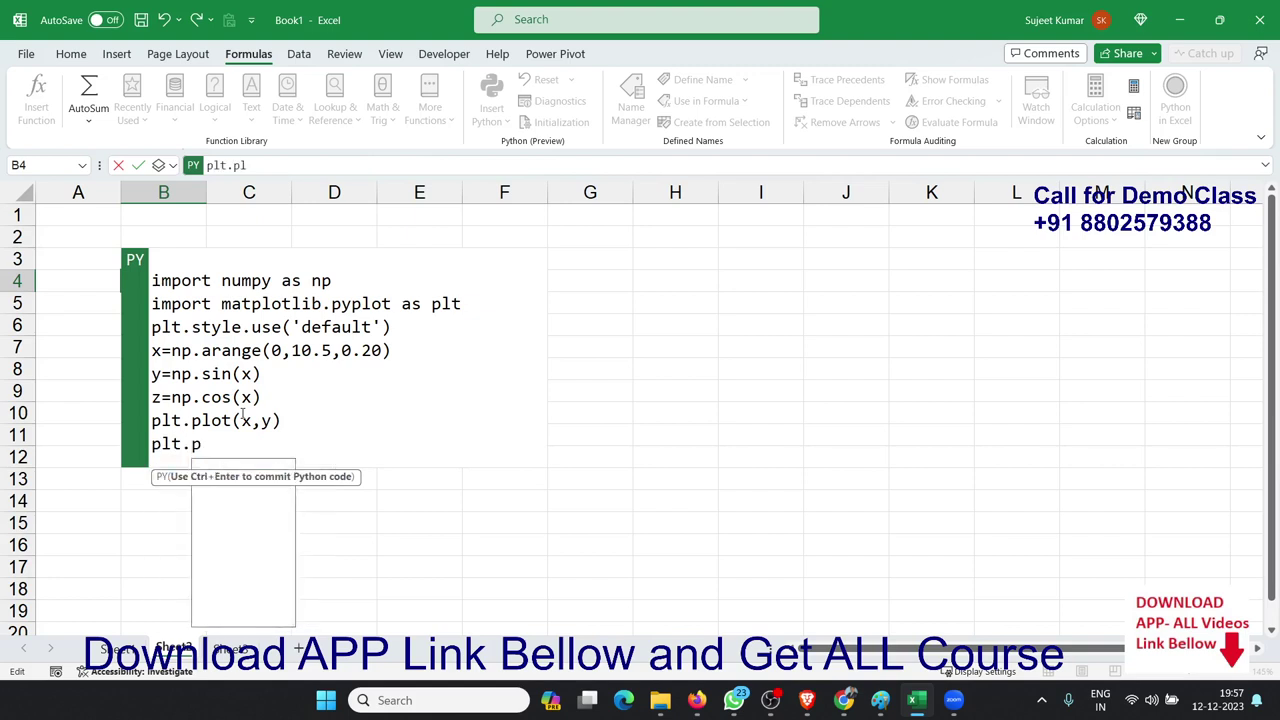
text(l)
key(Tab)
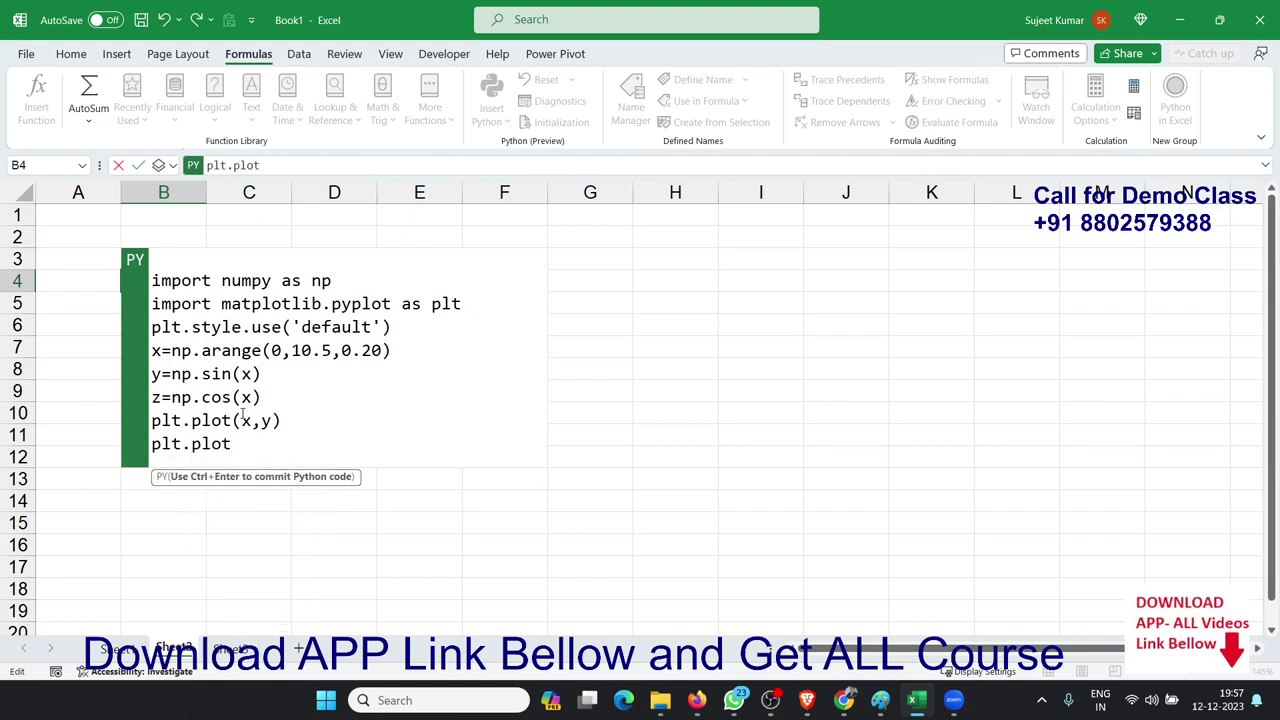
text((x,z)
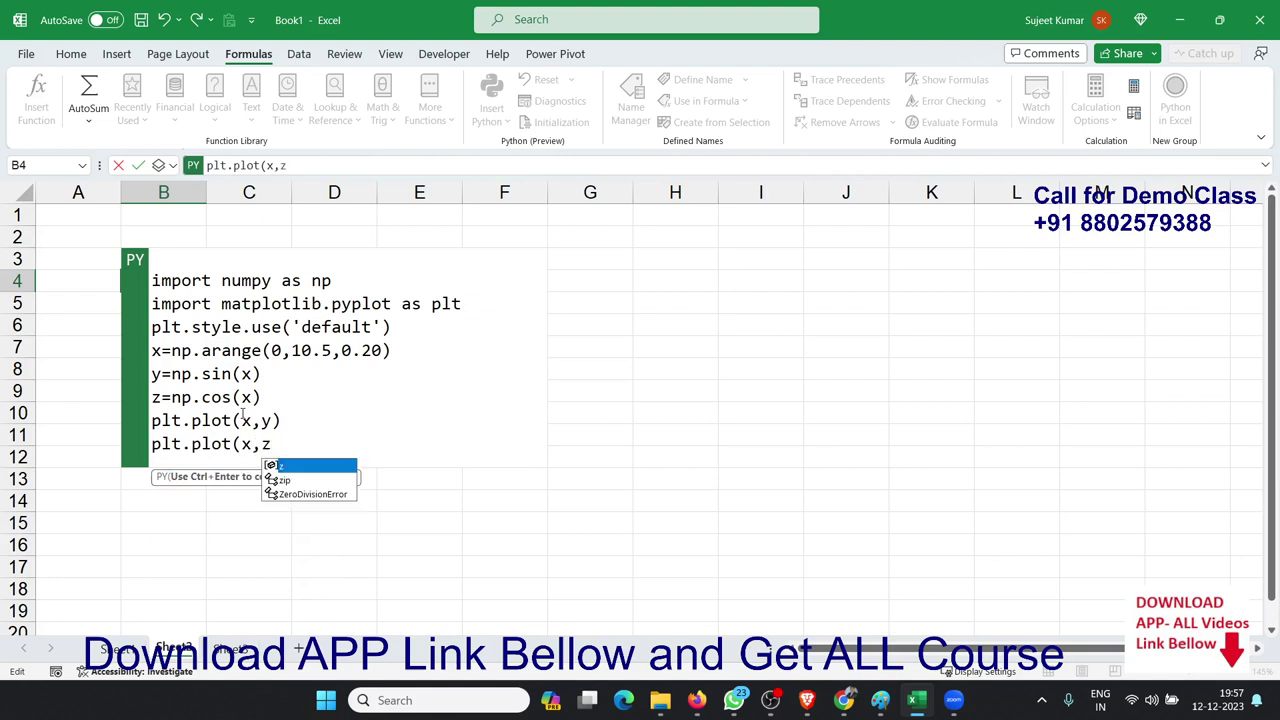
text())
text(p)
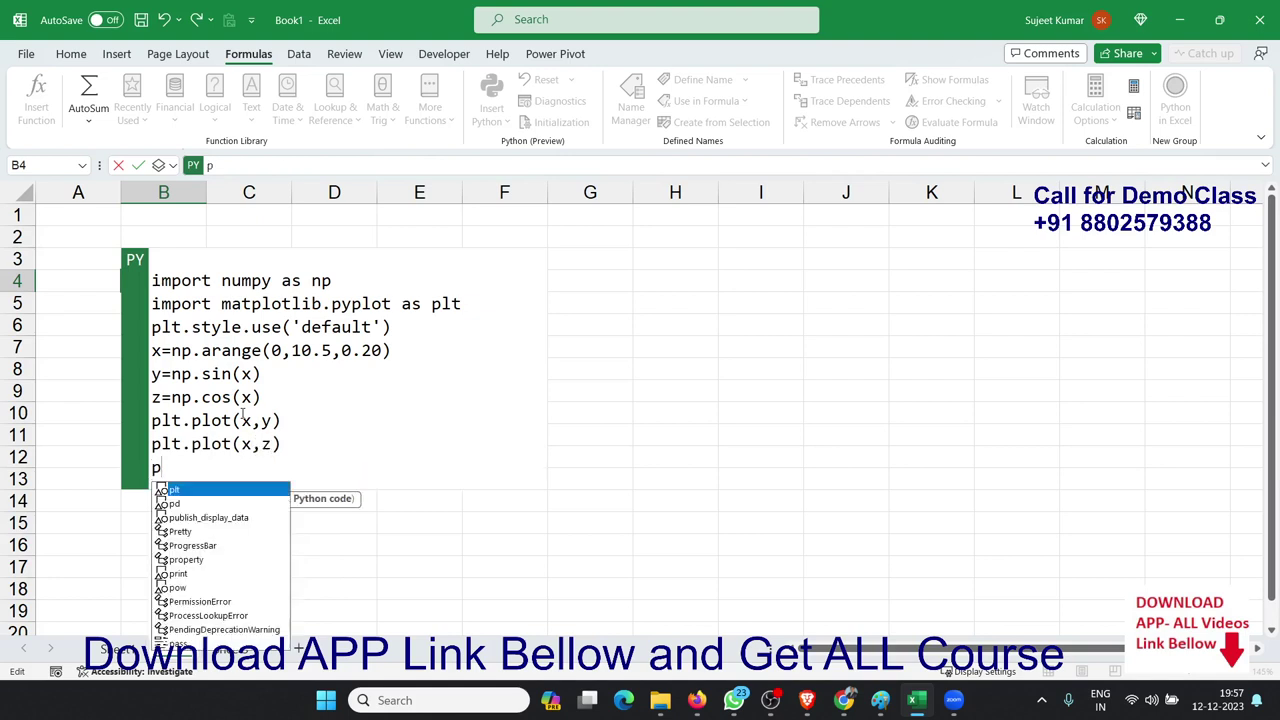
text(lt.sh)
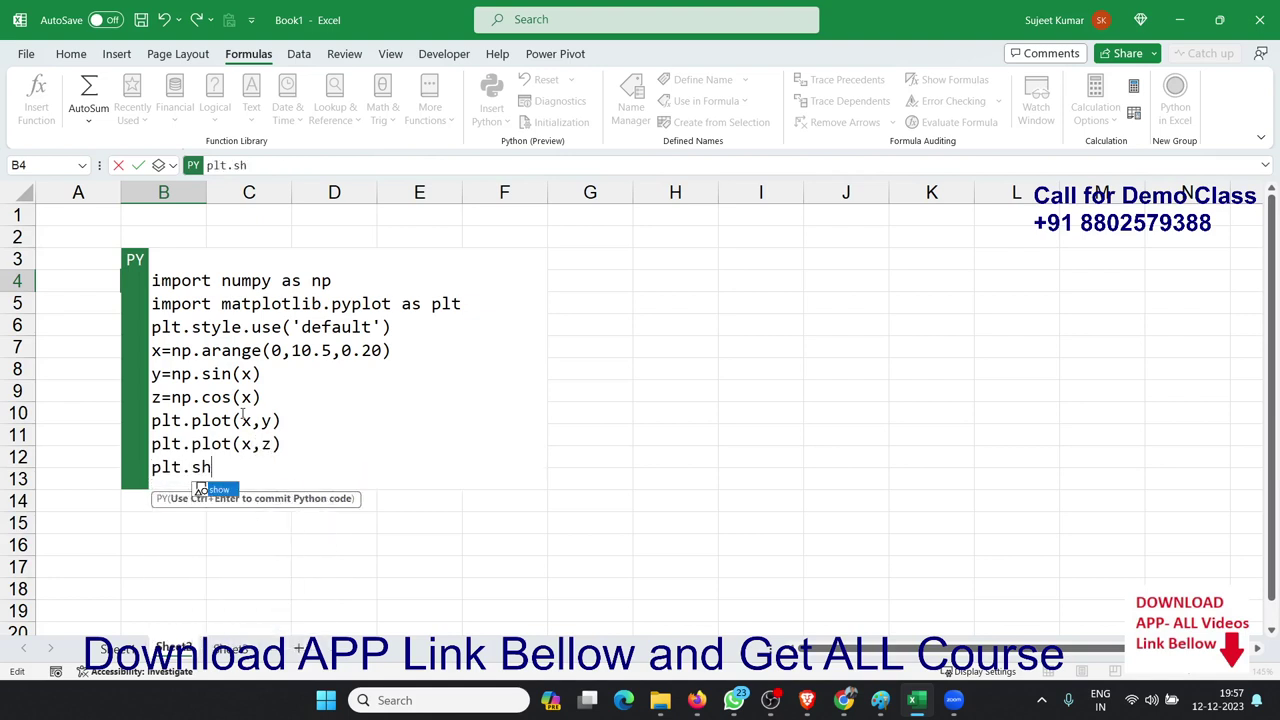
text(ow()
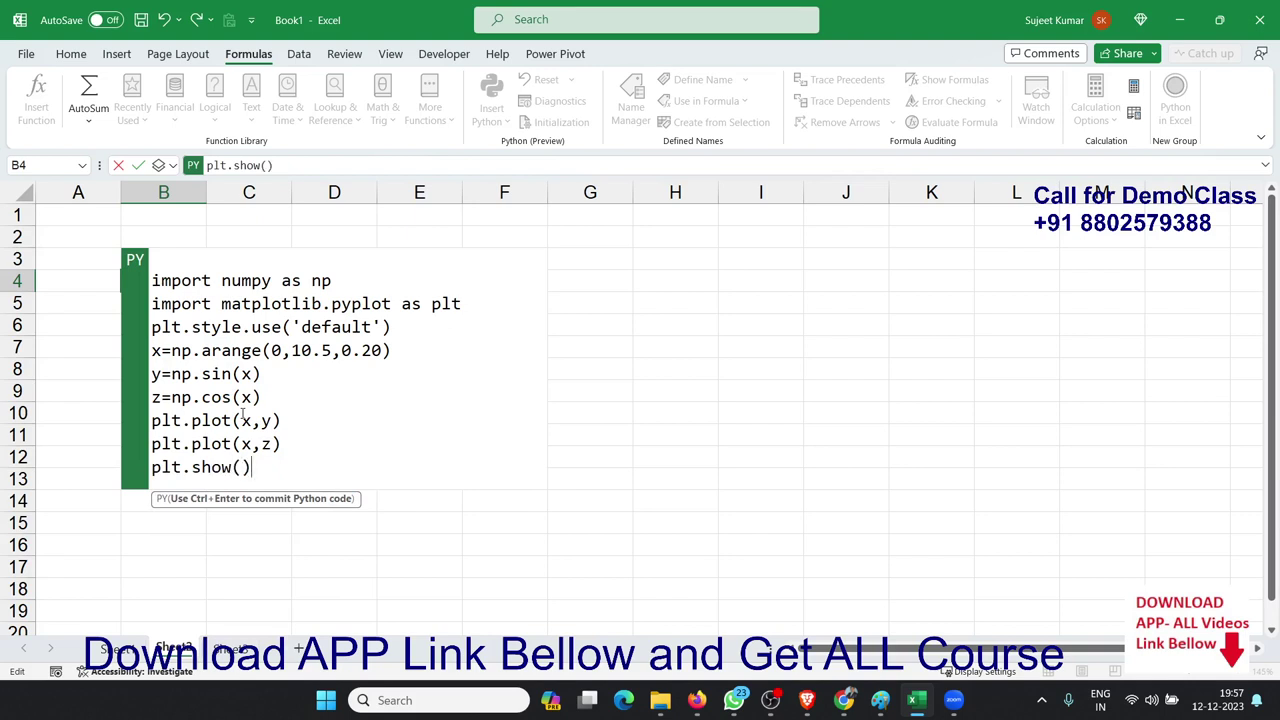
key(ctrl+Return)
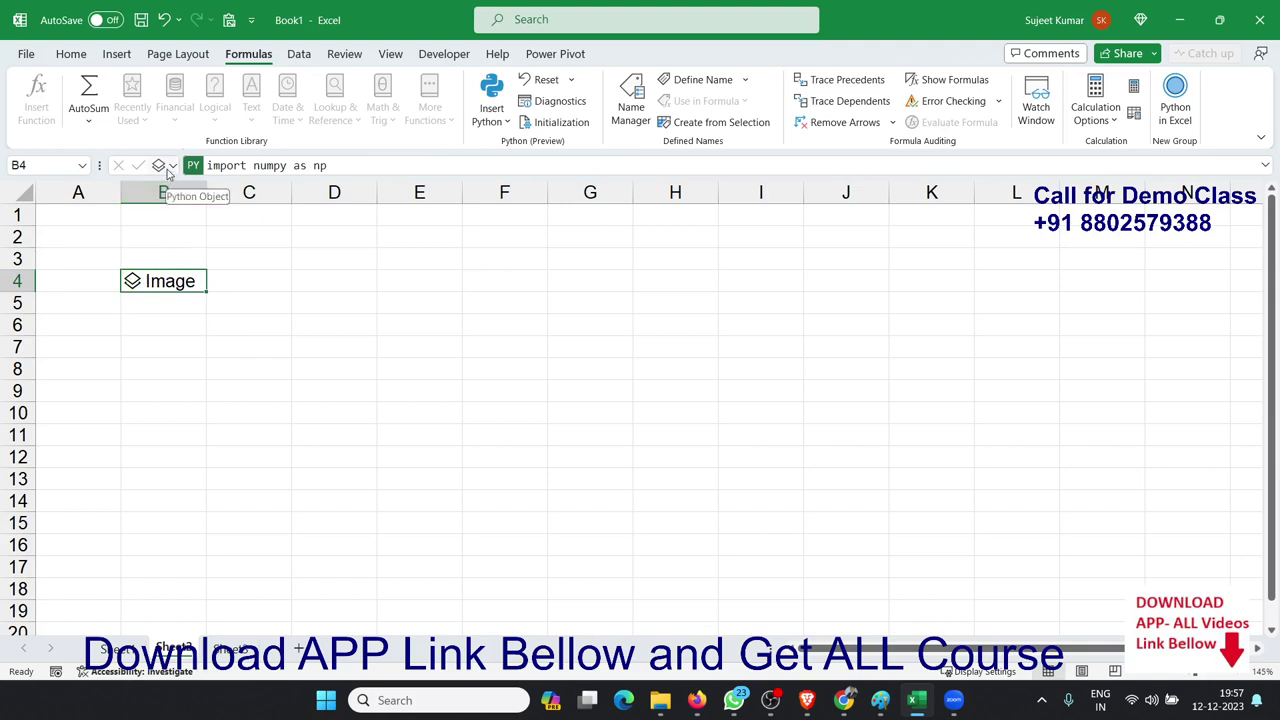
- Change B4's Python output type and recommit the code so the sine/cosine plot appears
click(168, 168)
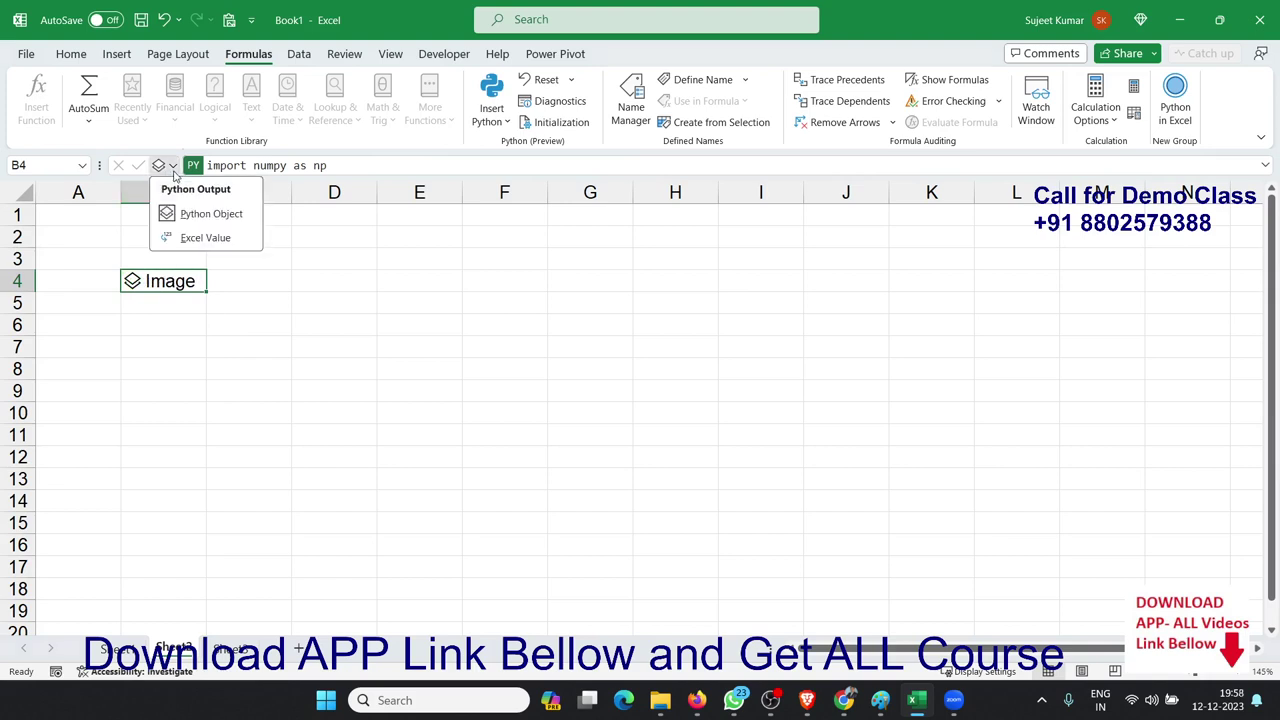
click(200, 238)
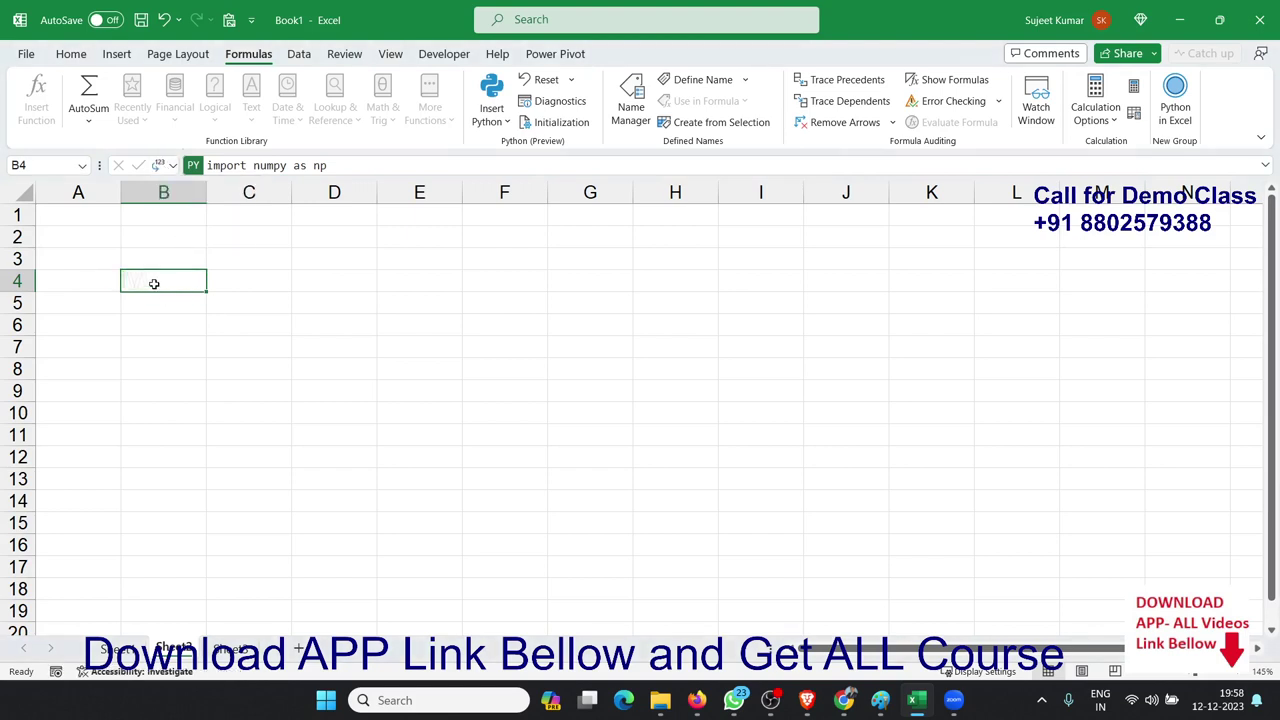
double_click(140, 281)
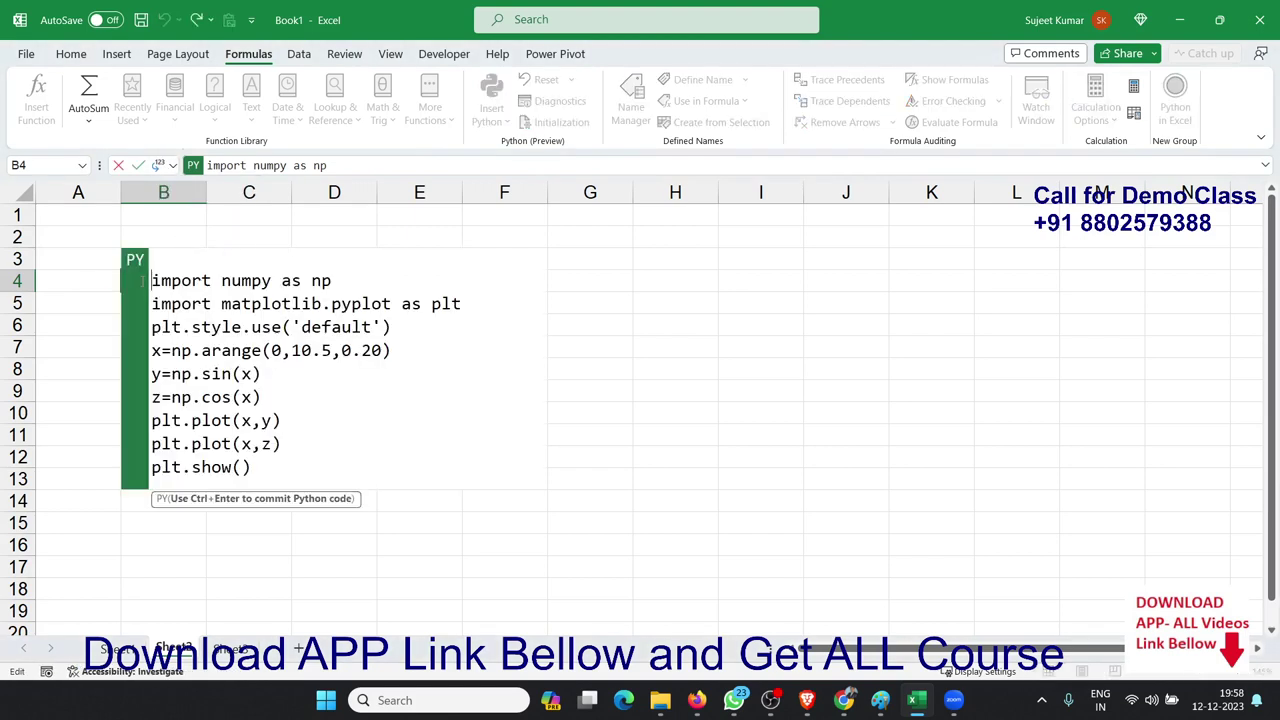
key(ctrl+Return)
- Move the sine/cosine picture beside the cells and resize it to 6.25 × 8.59 cm
click(218, 265)
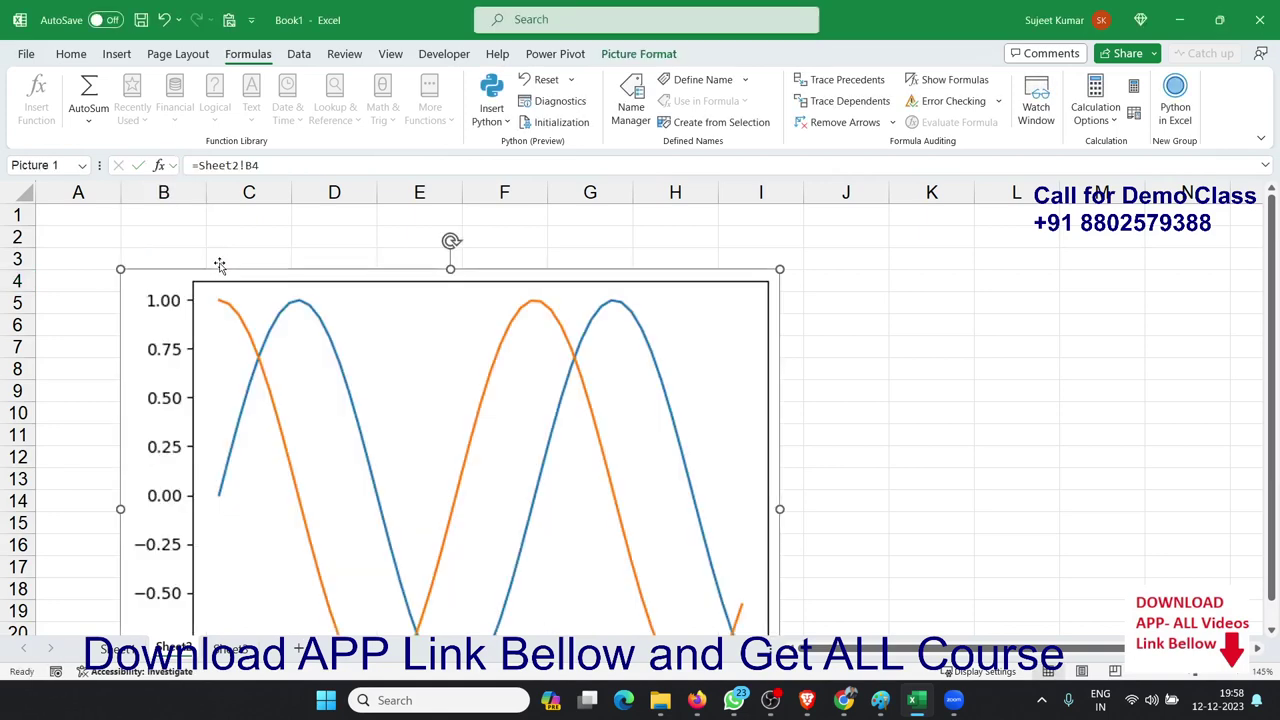
drag(219, 265, 327, 223)
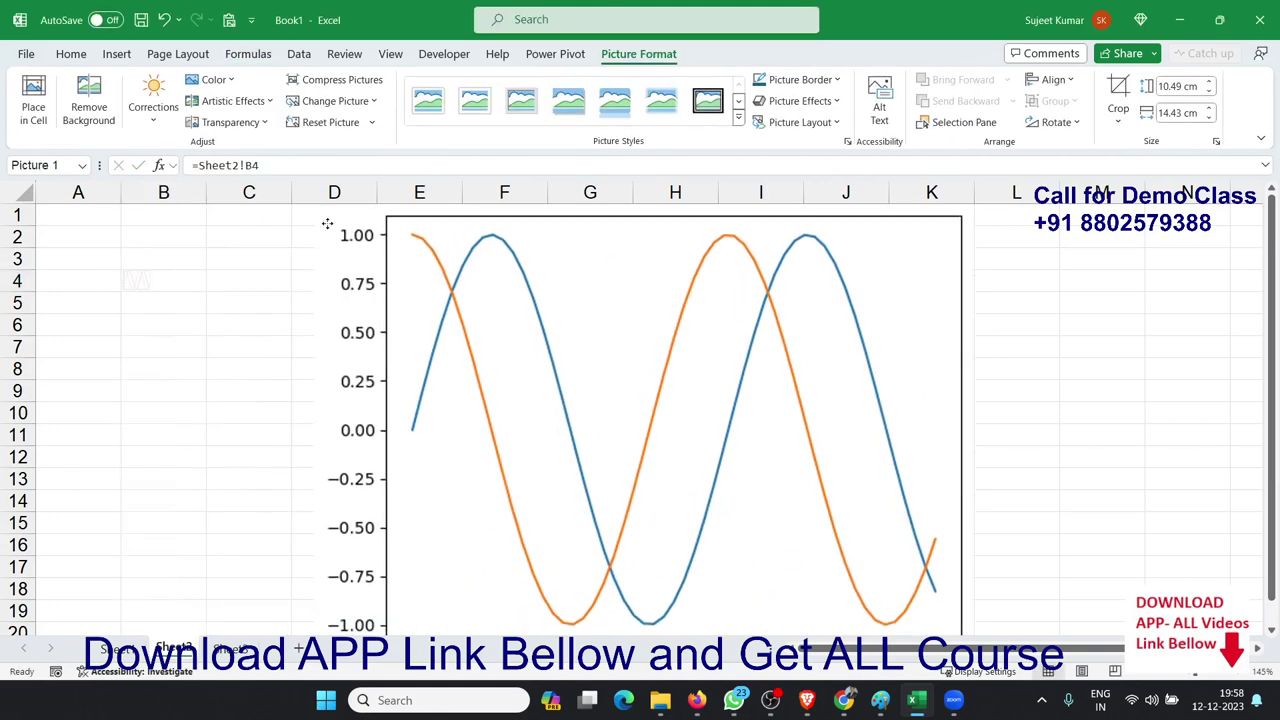
scroll(409, 334, down, 2)
scroll(409, 334, down, 2)
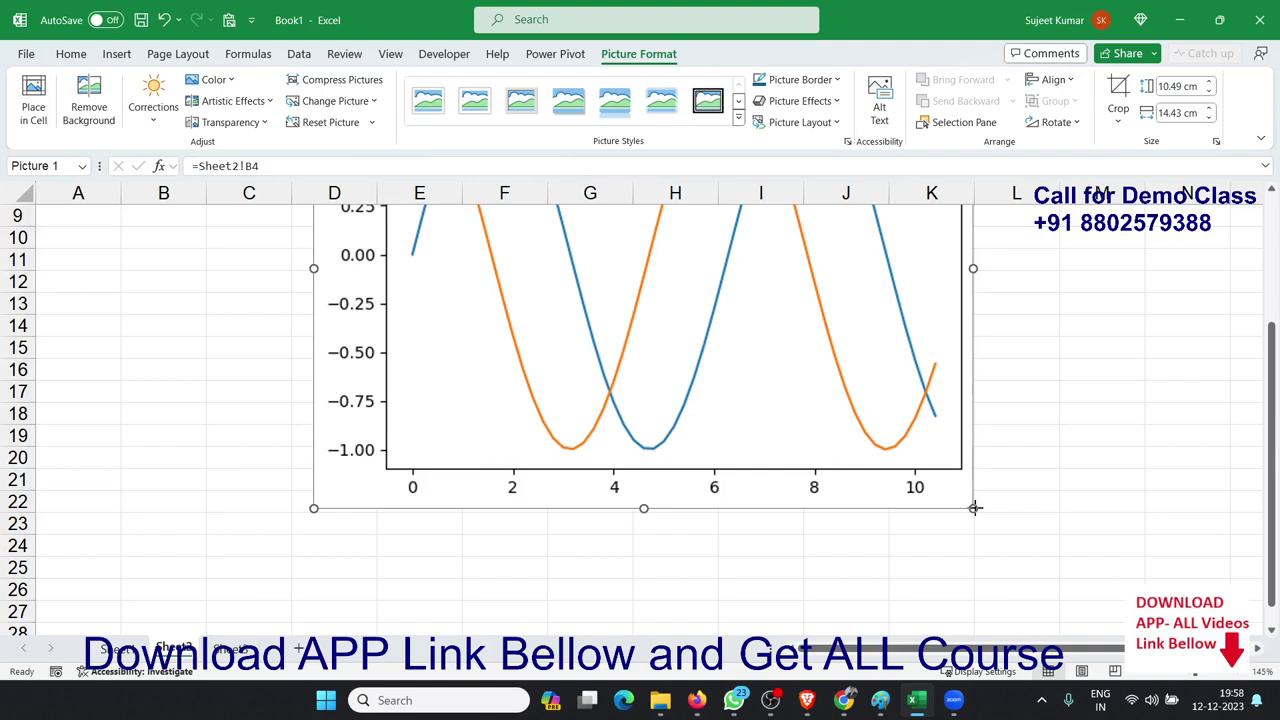
drag(975, 508, 674, 312)
scroll(650, 360, up, 4)
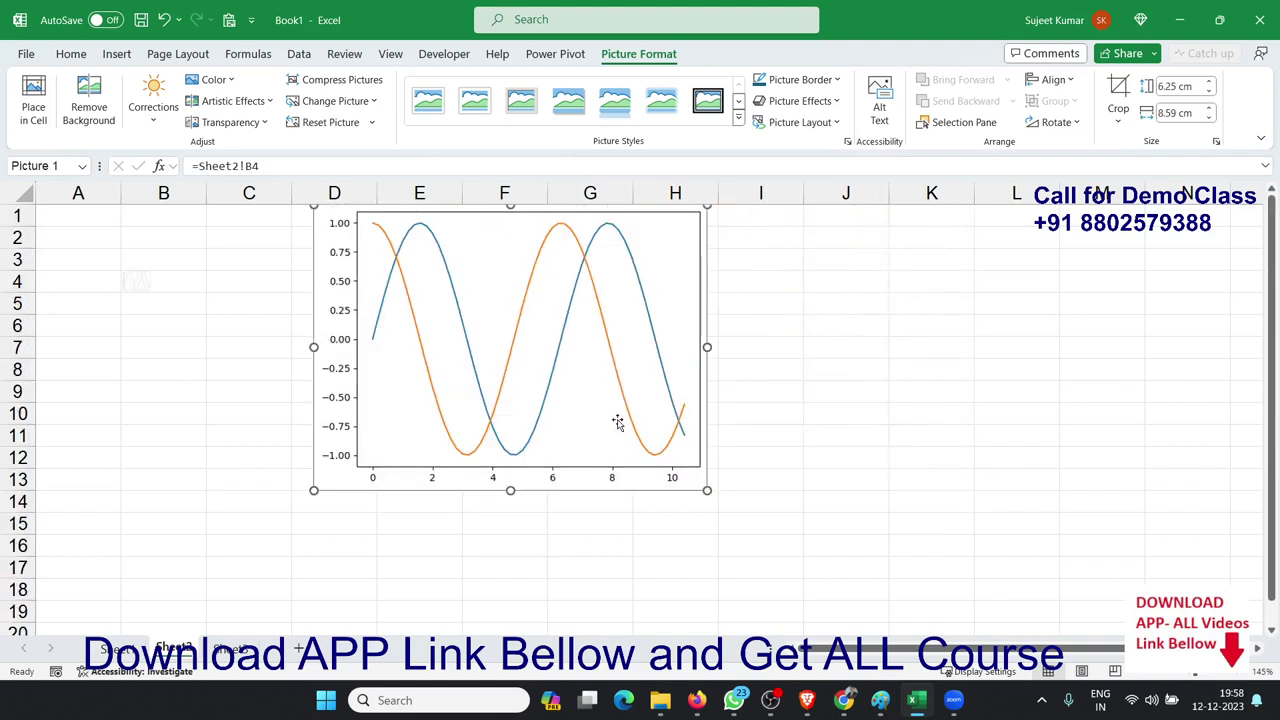
drag(330, 282, 322, 331)
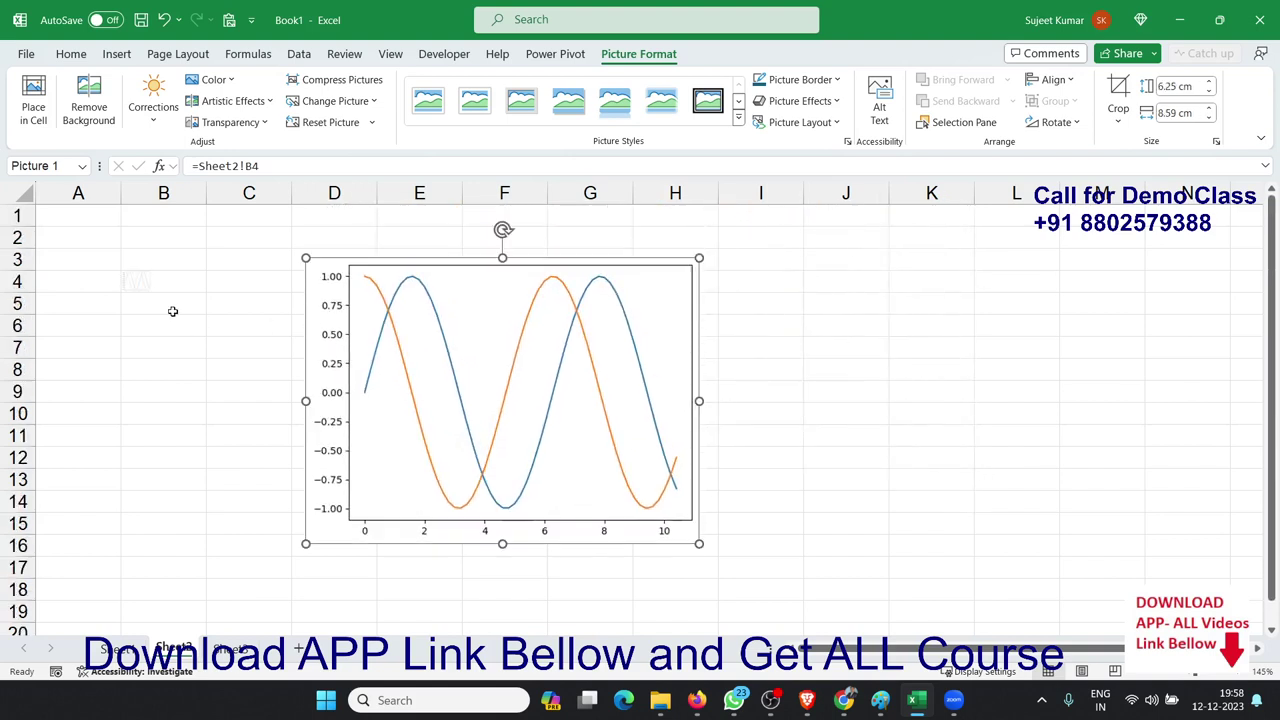
click(155, 286)
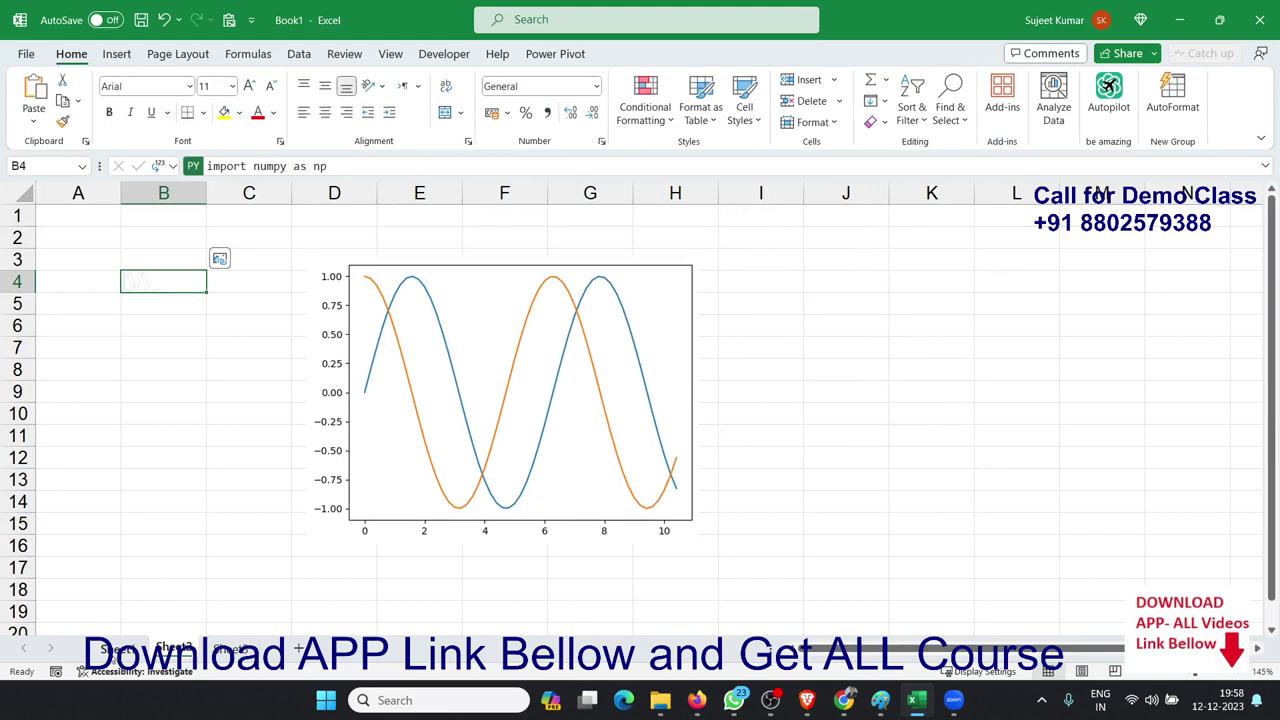
- Switch to Sheet1, look over the Month/Sales/Target table, and select Python cell F3
click(116, 649)
drag(109, 256, 240, 385)
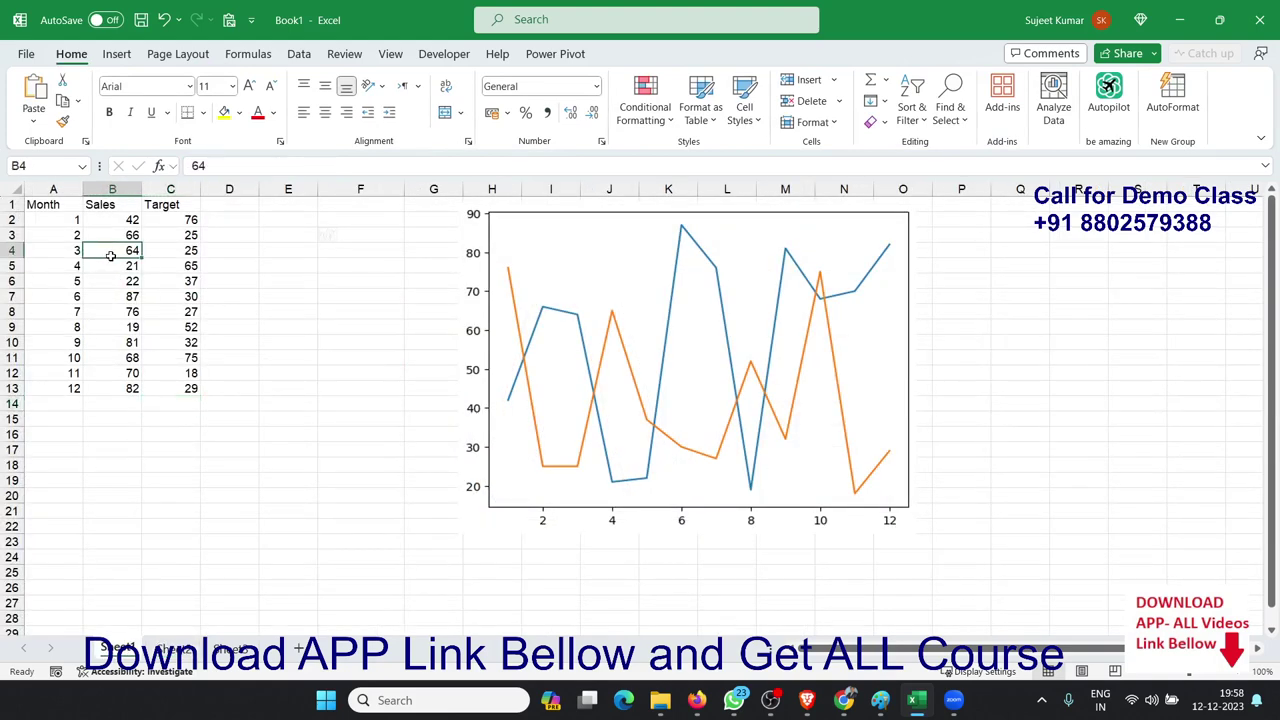
click(232, 413)
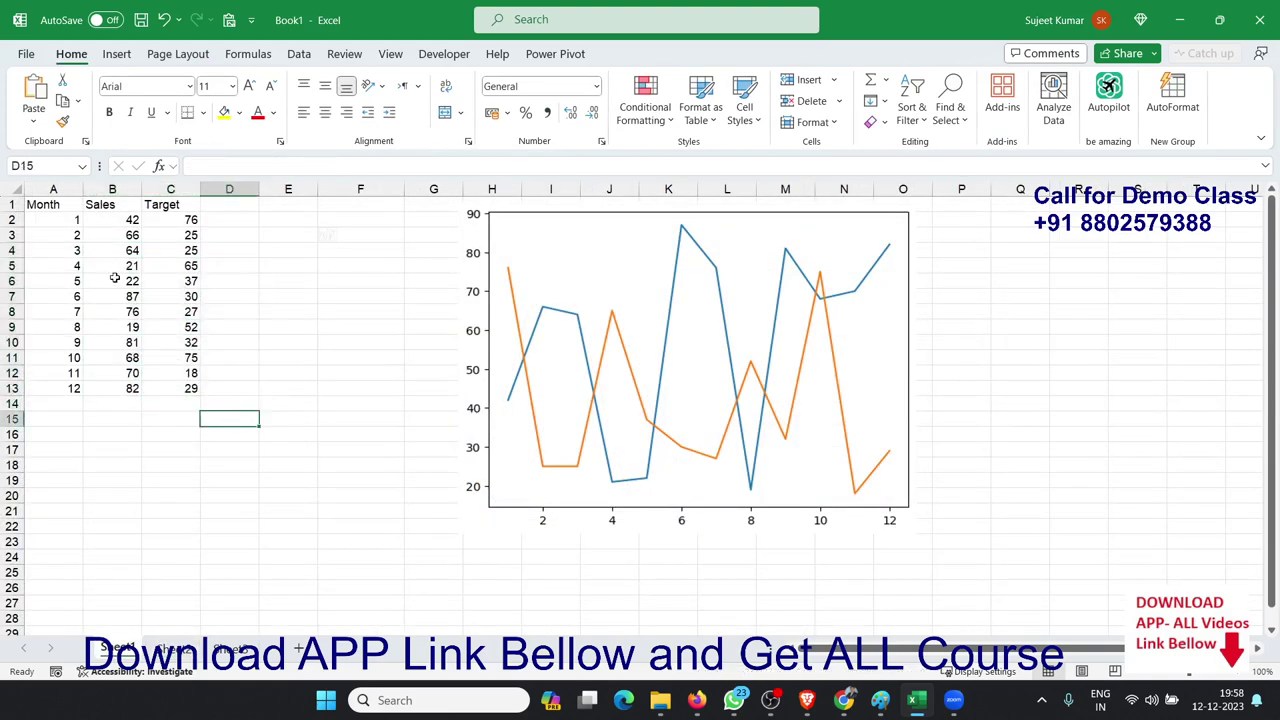
click(62, 238)
click(98, 232)
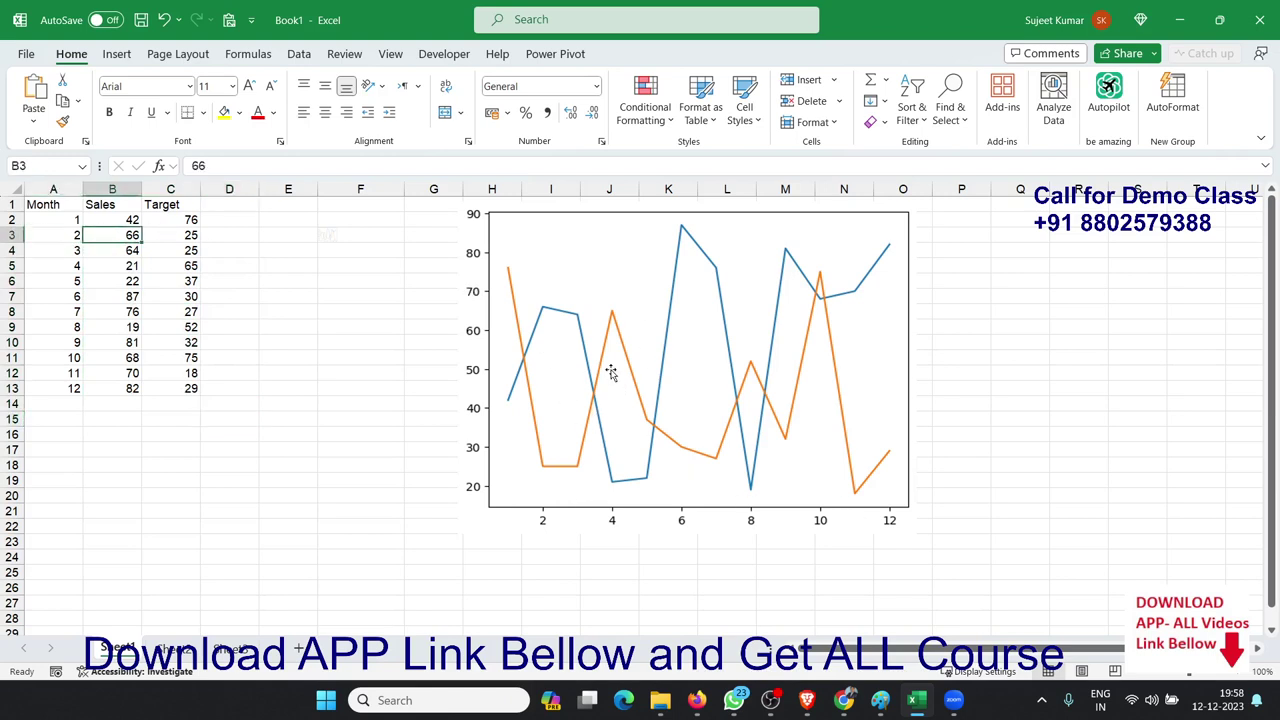
click(388, 235)
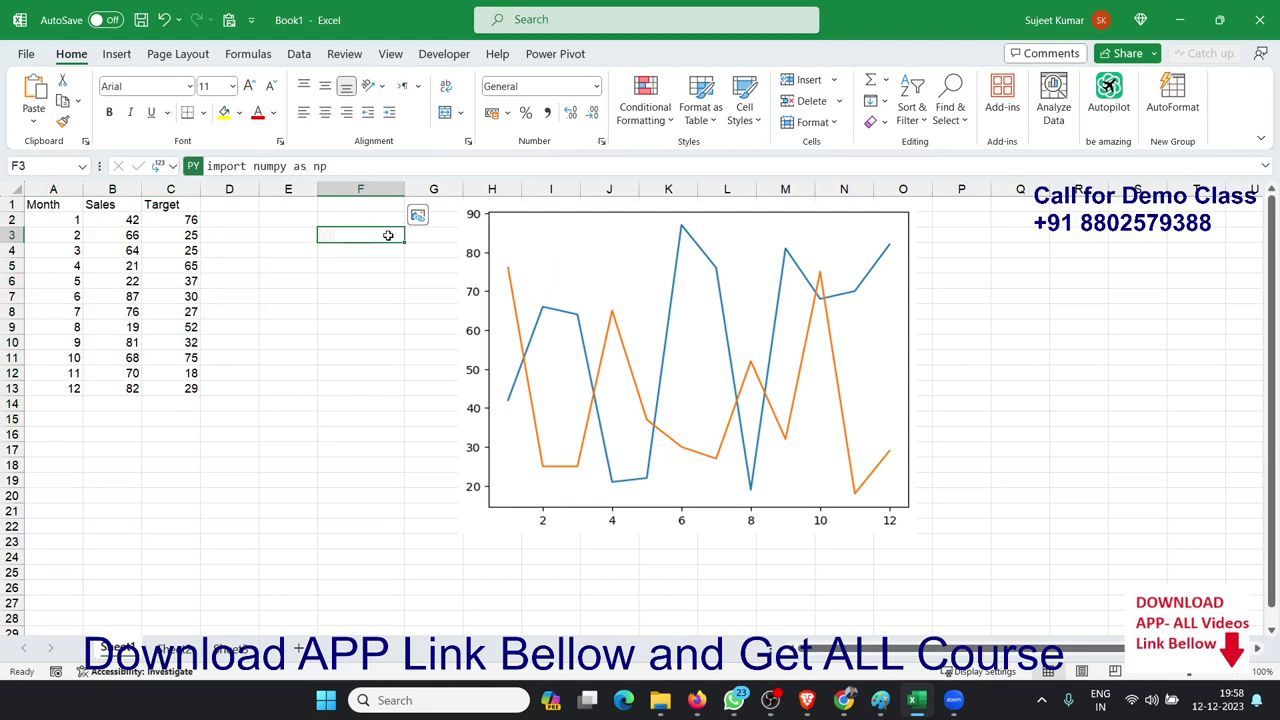
- Review F3's xl() references A2:A13, B2:B13, C2:C13, add a line after plt.plot(x,y), and recommit
double_click(388, 235)
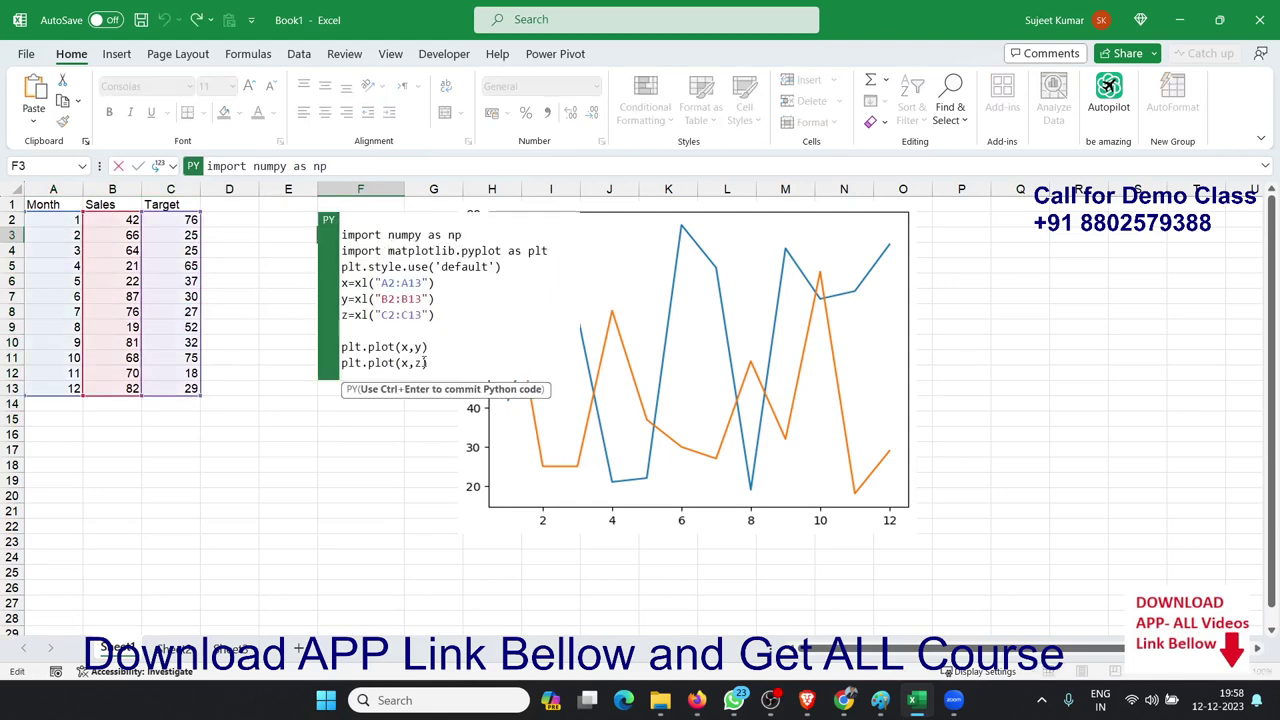
click(348, 283)
click(350, 299)
click(353, 308)
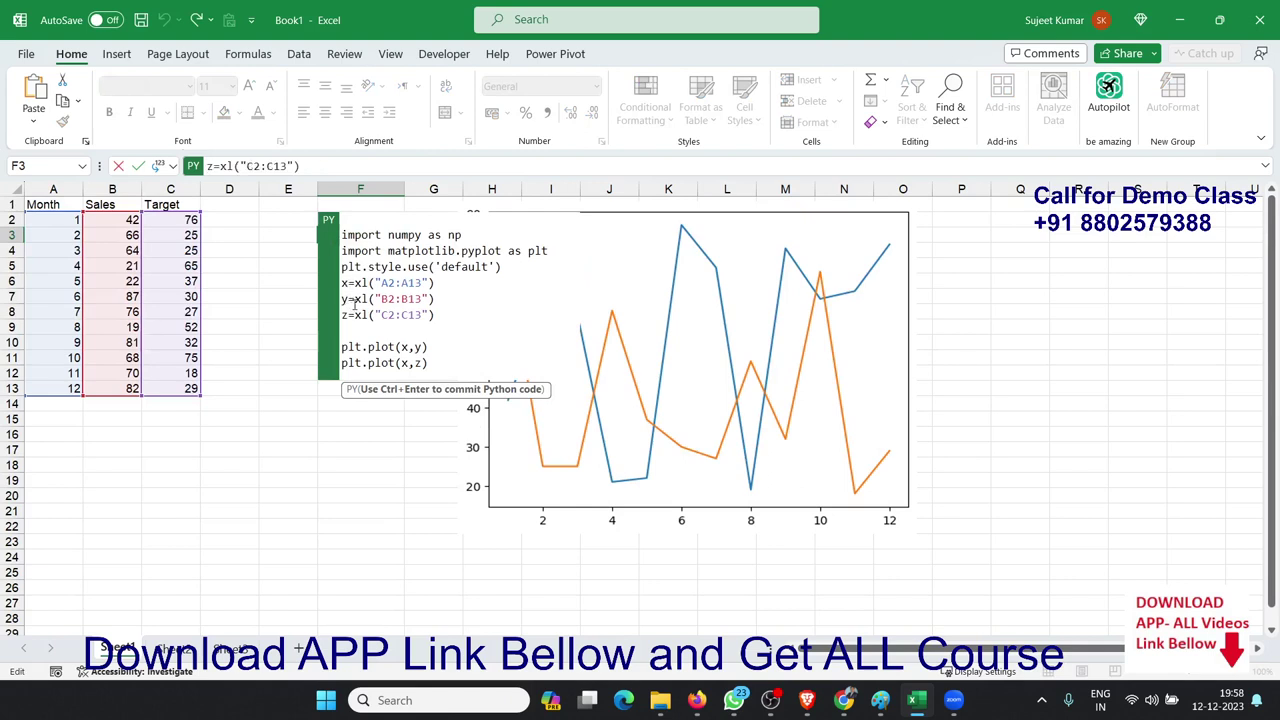
drag(360, 283, 434, 283)
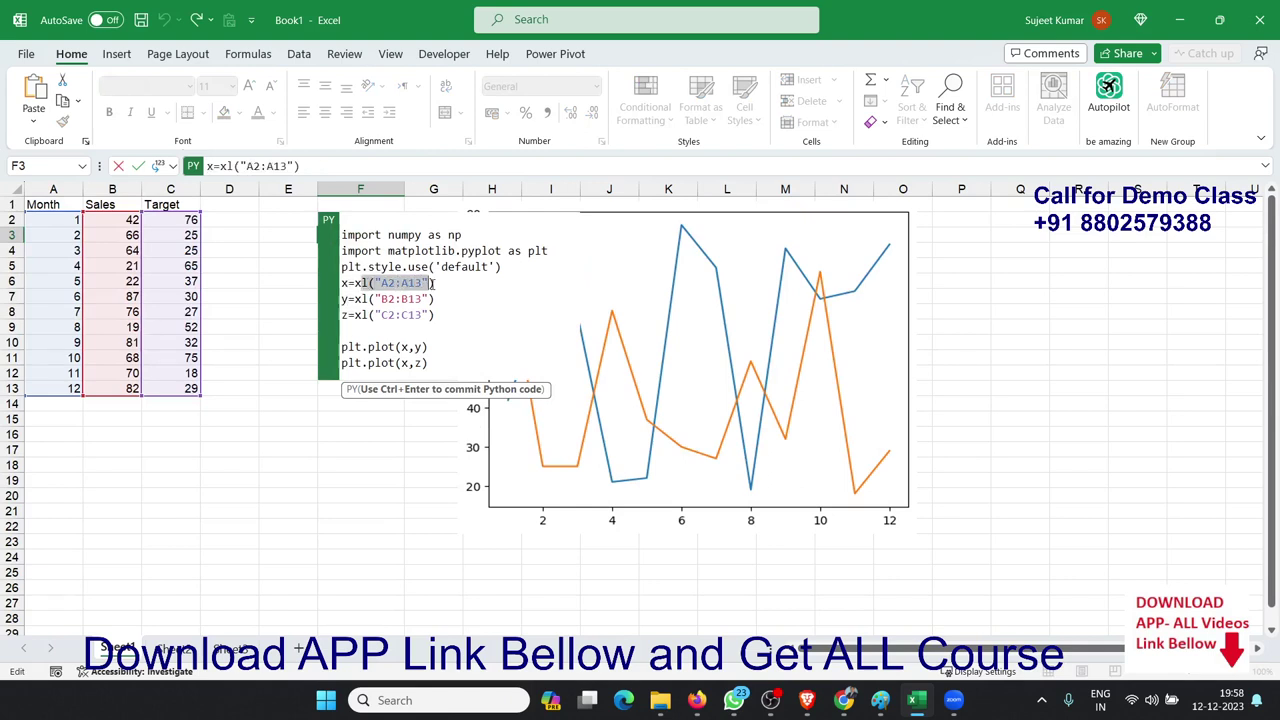
drag(343, 299, 441, 302)
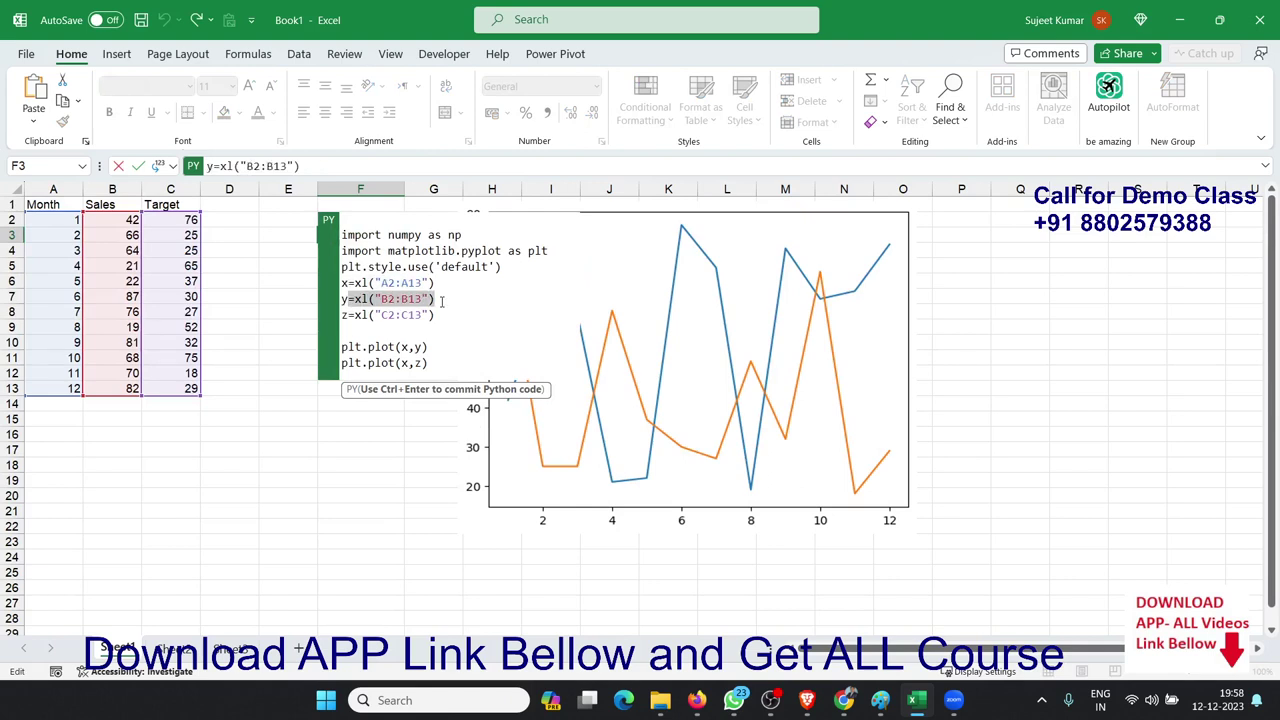
drag(356, 315, 436, 315)
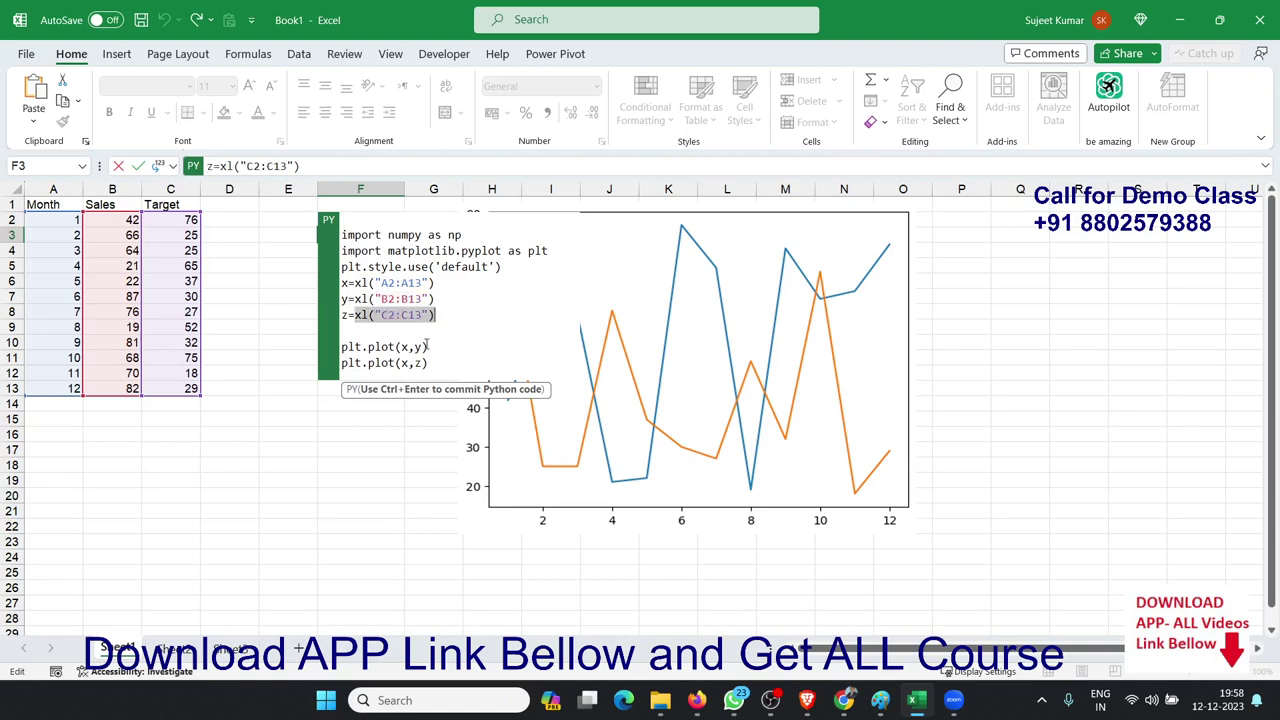
click(428, 346)
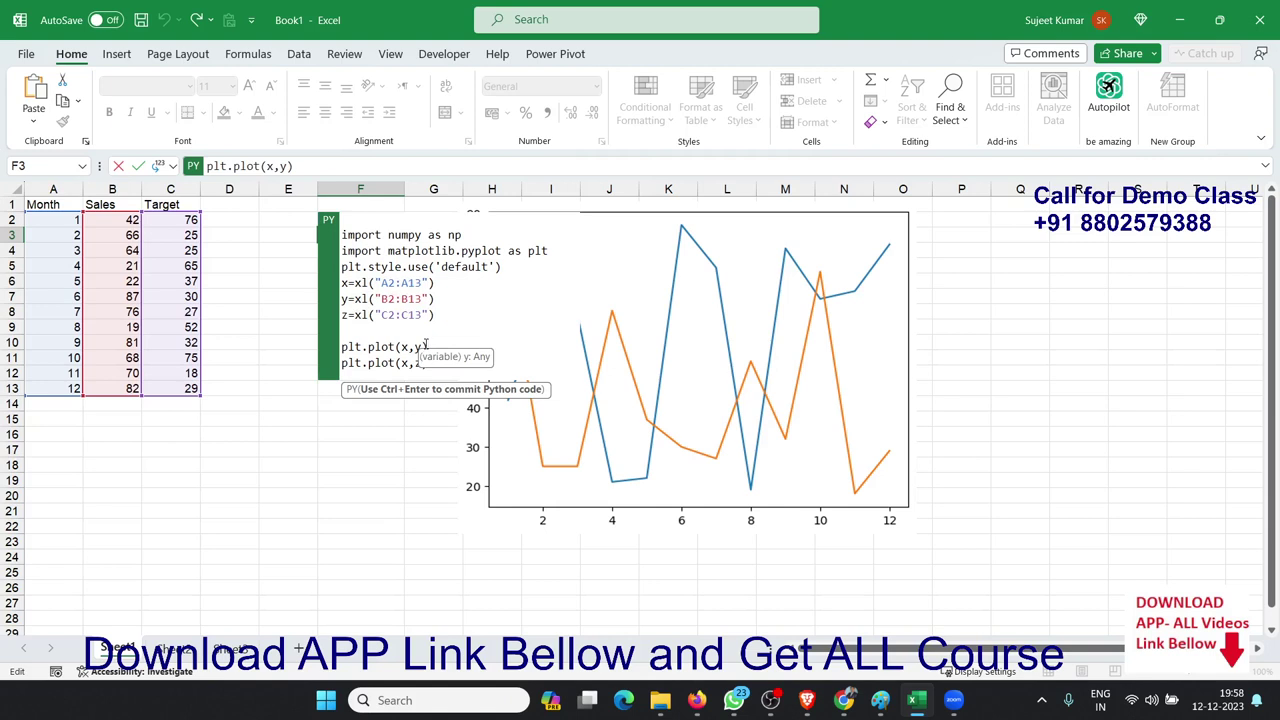
key(Return)
key(ctrl+Return)
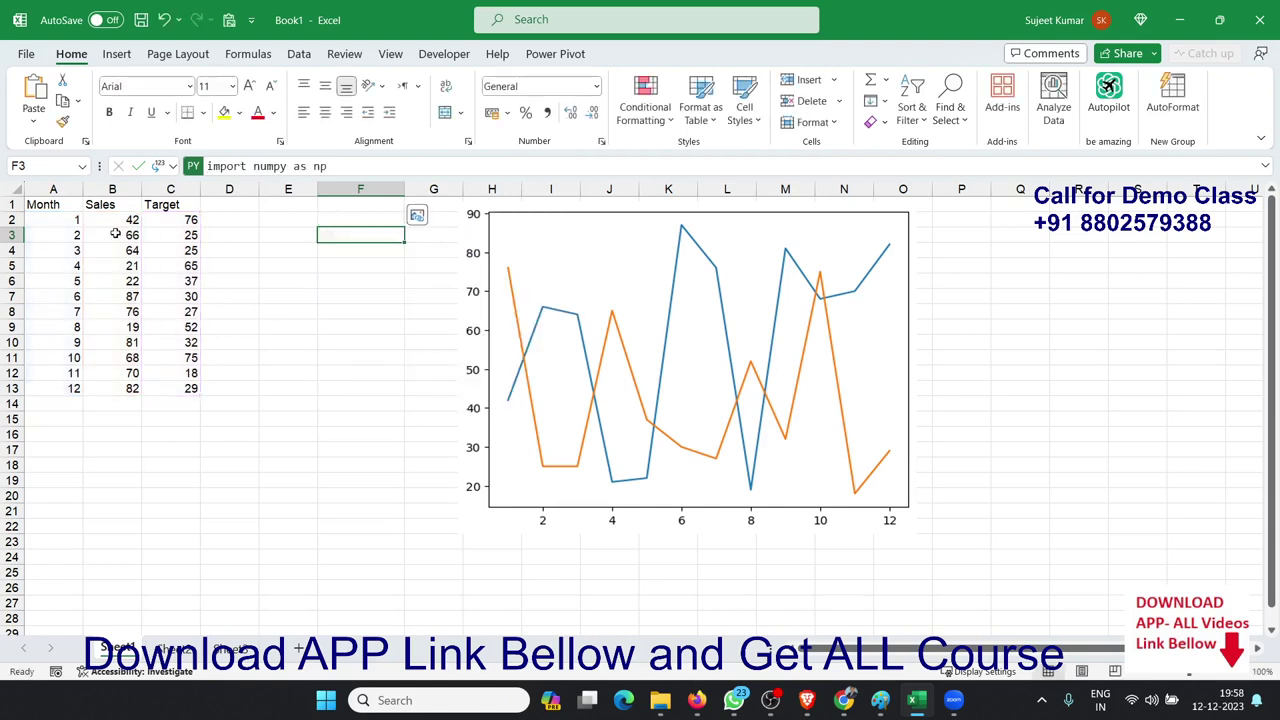
- Enter JAN as the first Month in A2, then change it back to 1
click(80, 222)
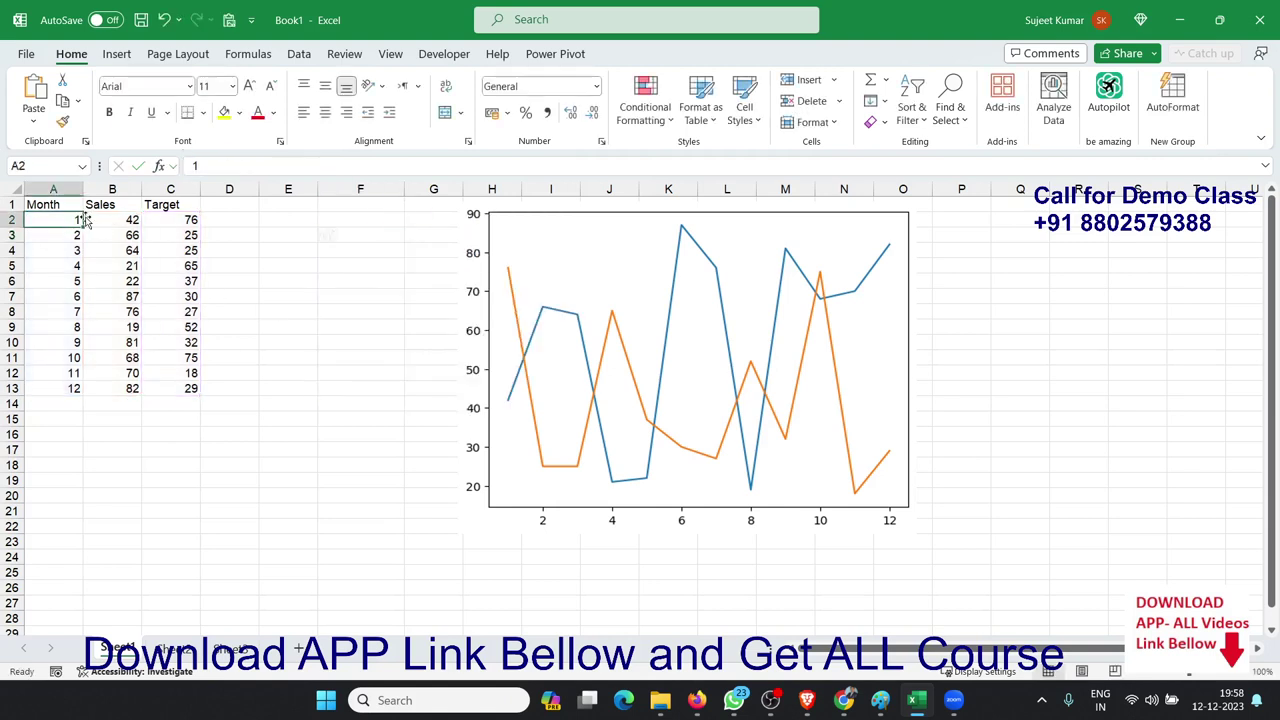
text(JAN)
key(Return)
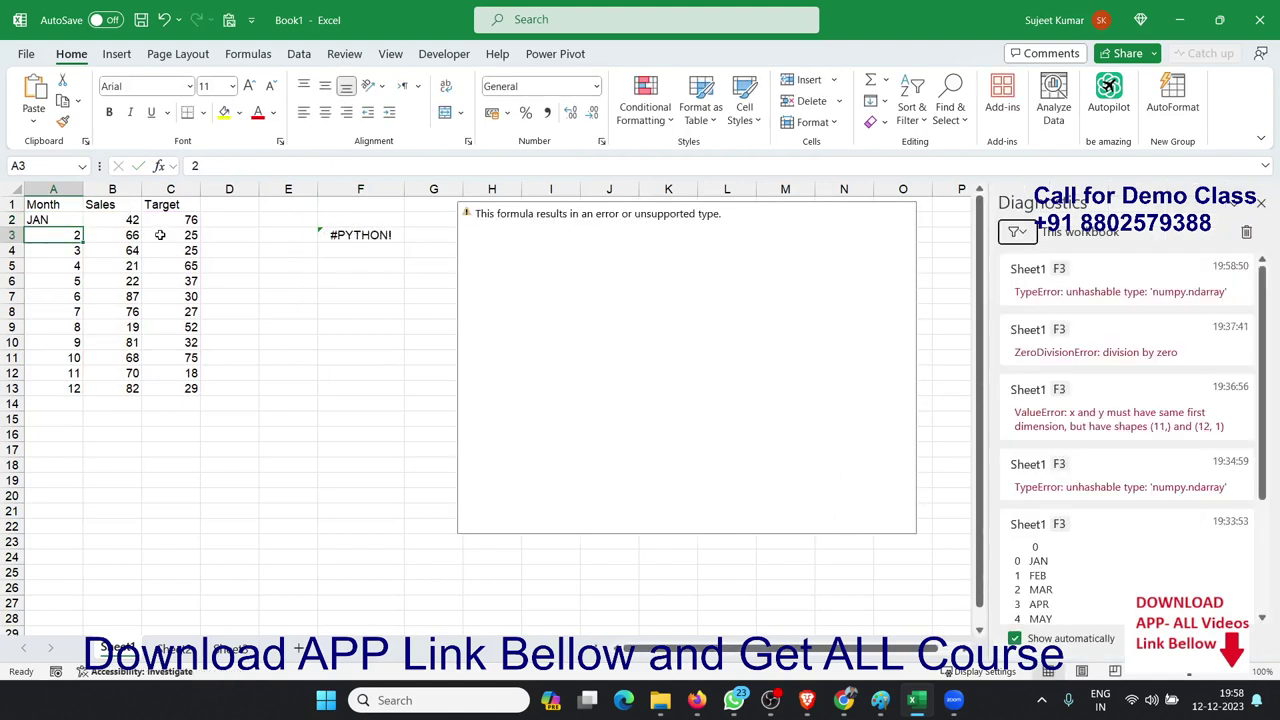
click(74, 220)
text(1)
key(Return)
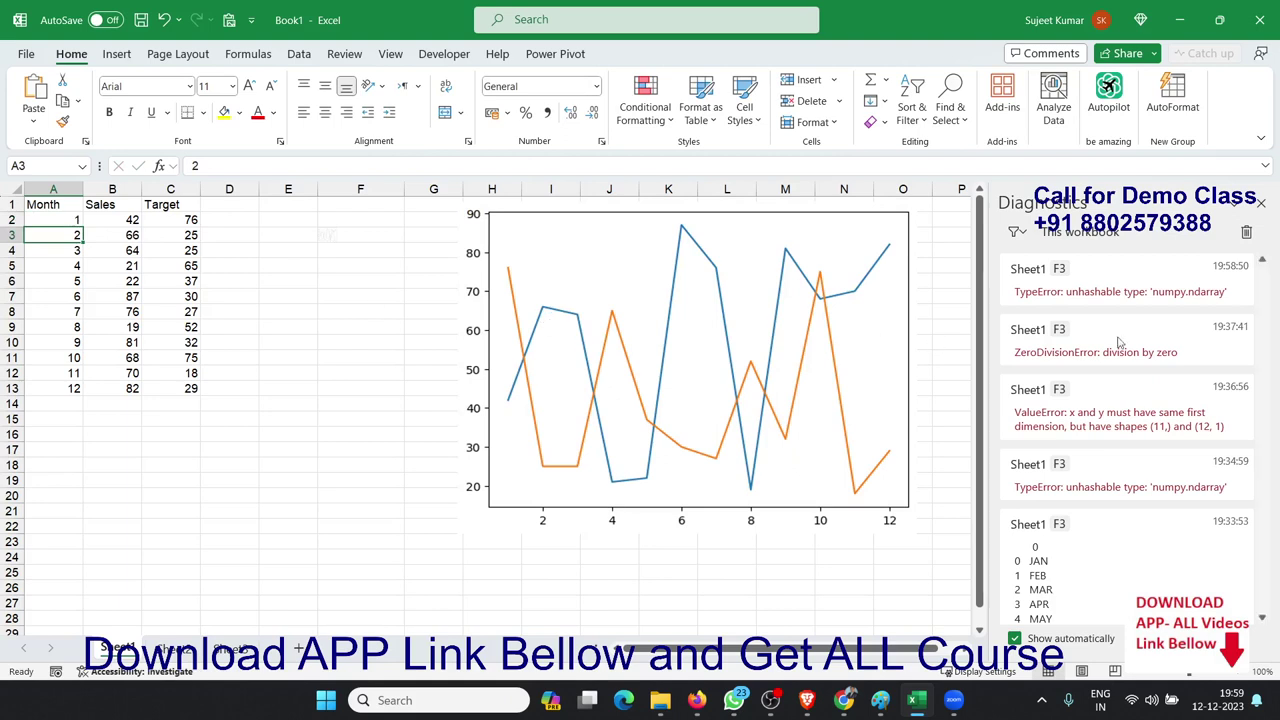
- Clear all entries from the Python Diagnostics error log
scroll(1146, 420, down, 3)
scroll(1201, 421, up, 3)
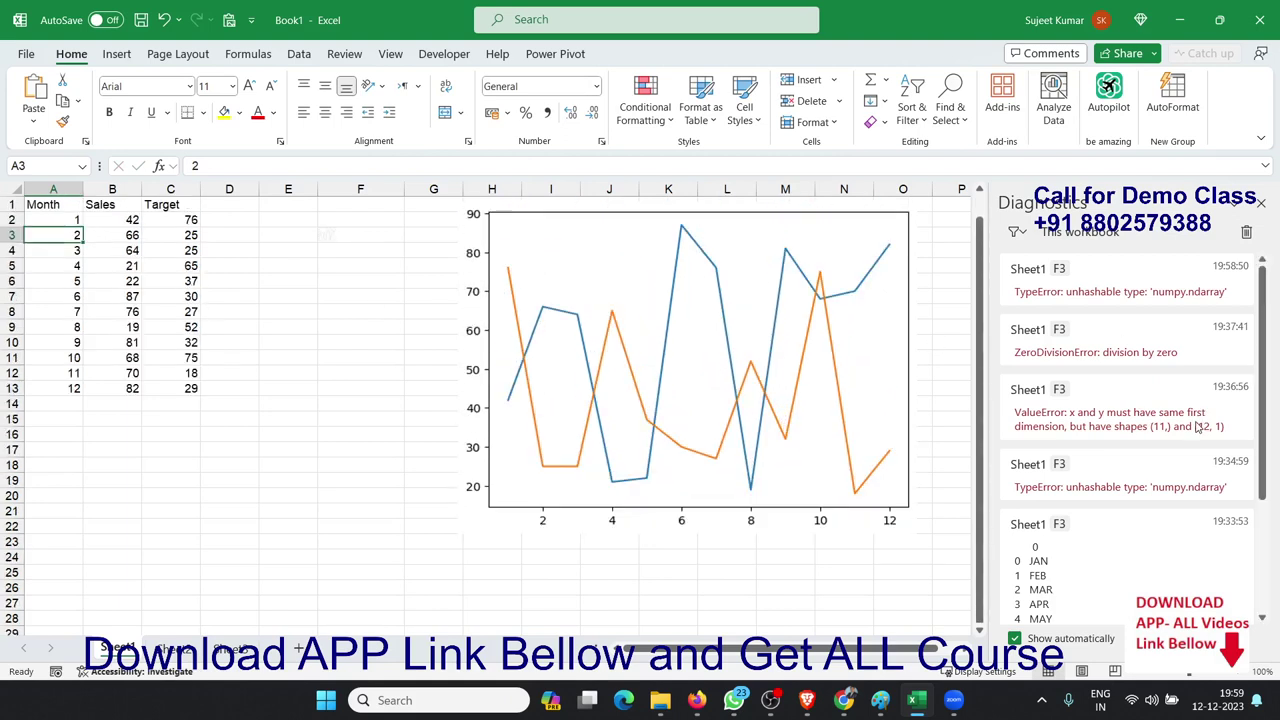
click(1247, 232)
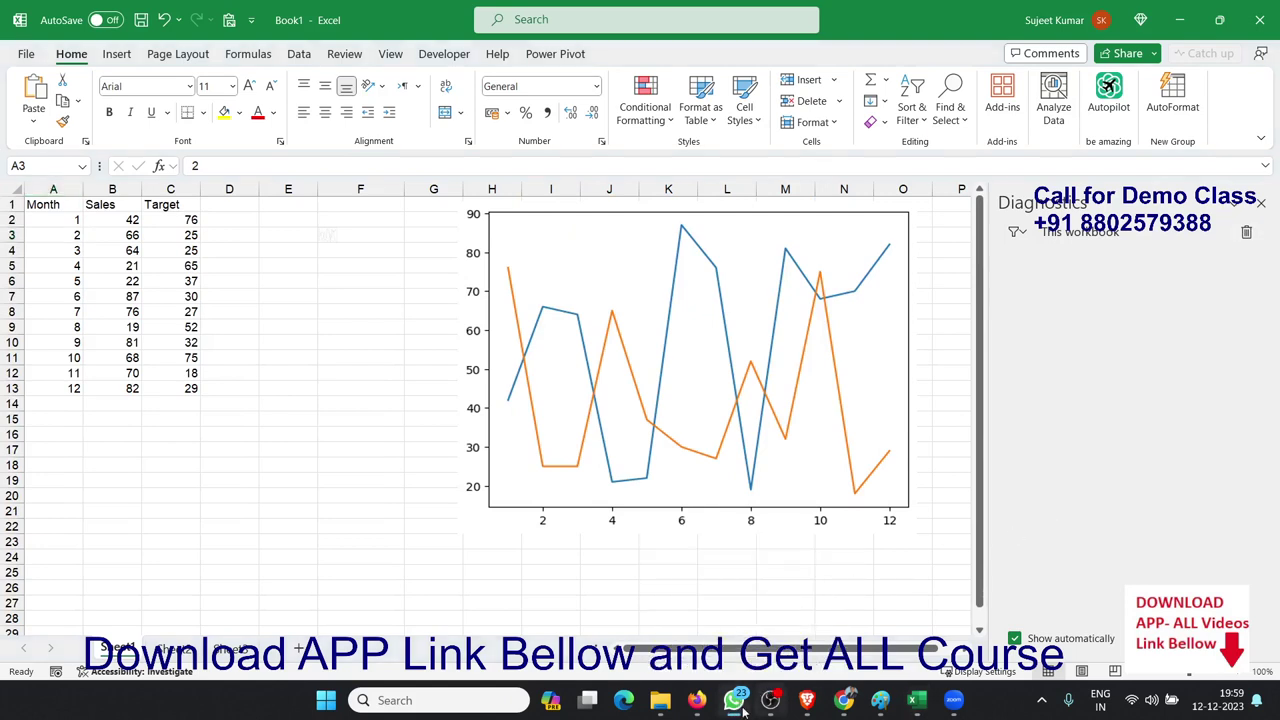
mouse_move(844, 700)
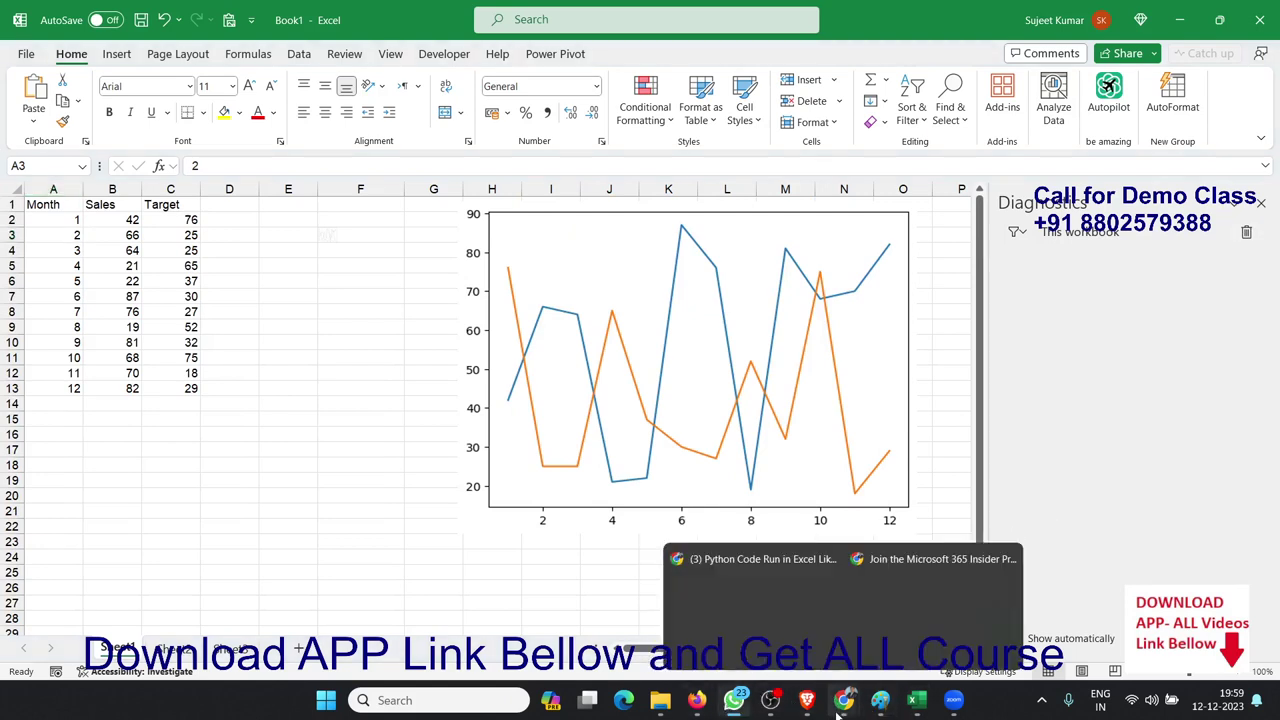
- In WhatsApp Web in Firefox, view the Python in Excel course poster full-size, then close it
click(697, 702)
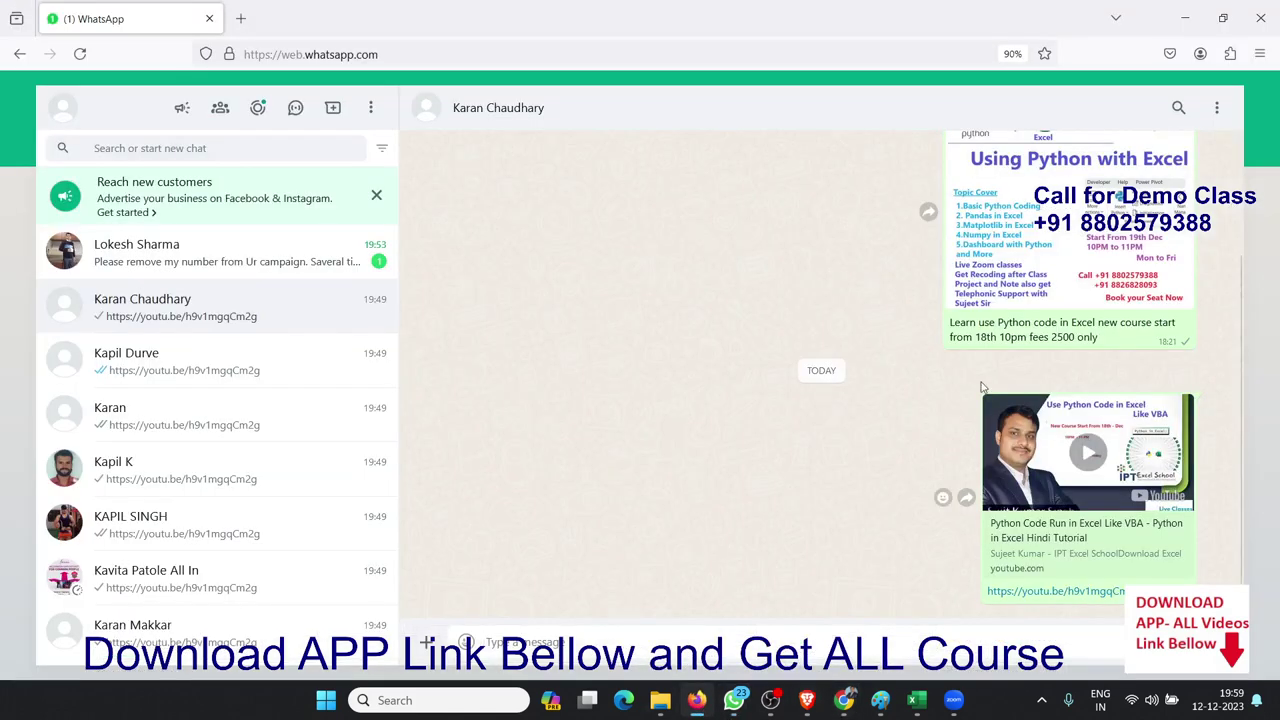
click(1022, 277)
click(1020, 280)
click(998, 300)
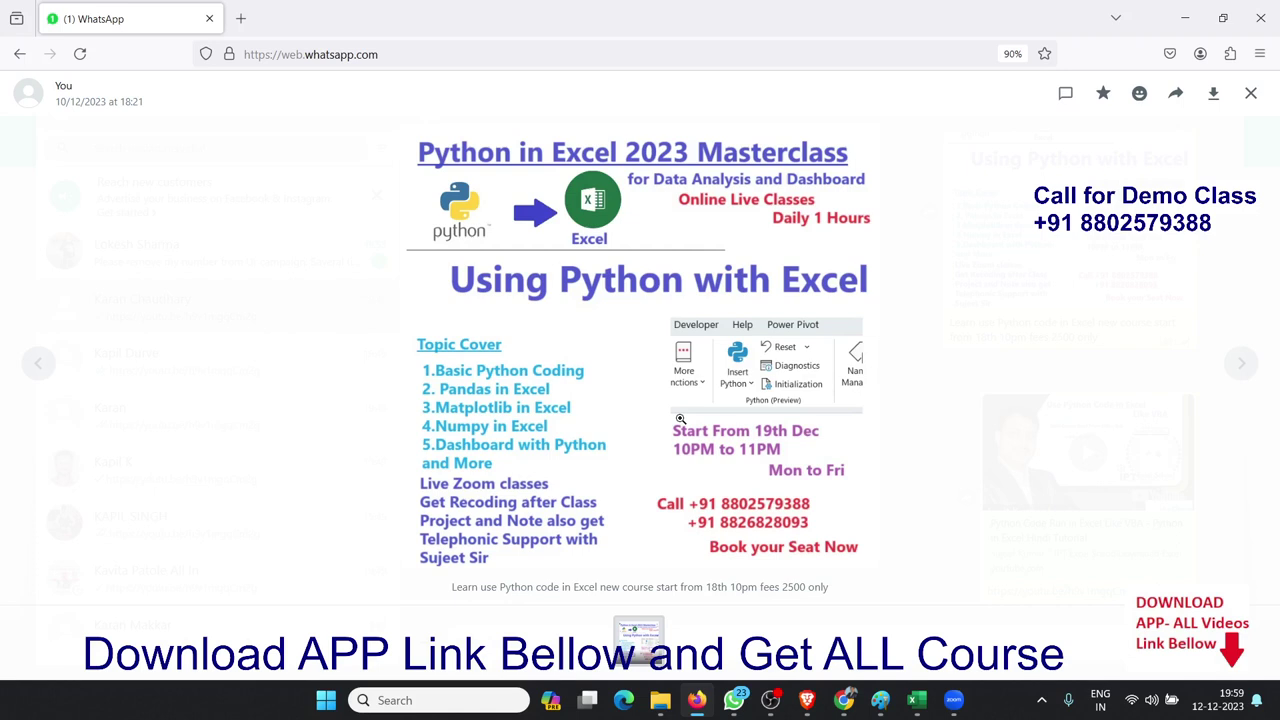
click(757, 614)
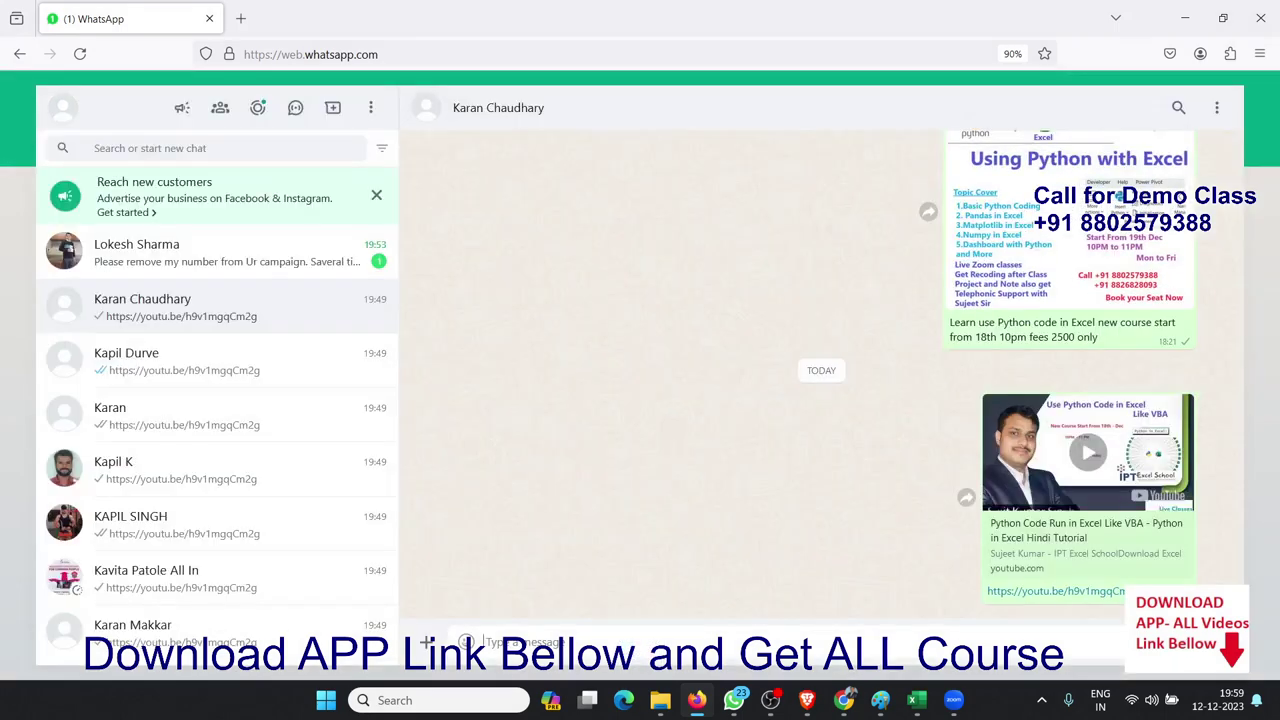